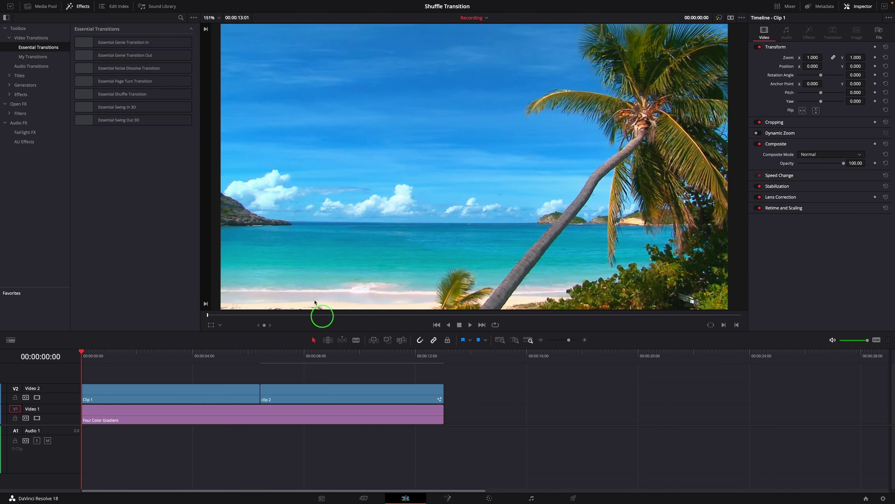
Put the Essential Shuffle Transition on the Clip 1/clip 2 cut, select it, and play it back
{"action": "left_click", "coordinate": [86, 94]}
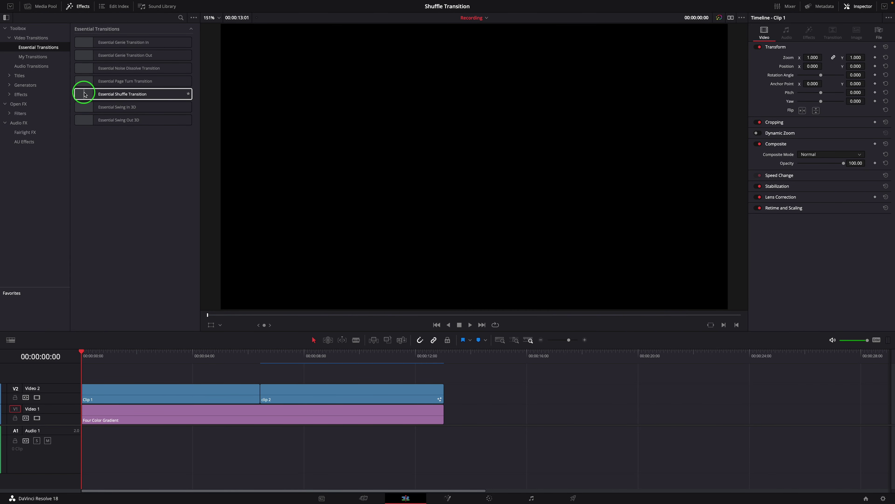
{"action": "left_click_drag", "start_coordinate": [87, 93], "coordinate": [256, 386]}
{"action": "left_click", "coordinate": [246, 359]}
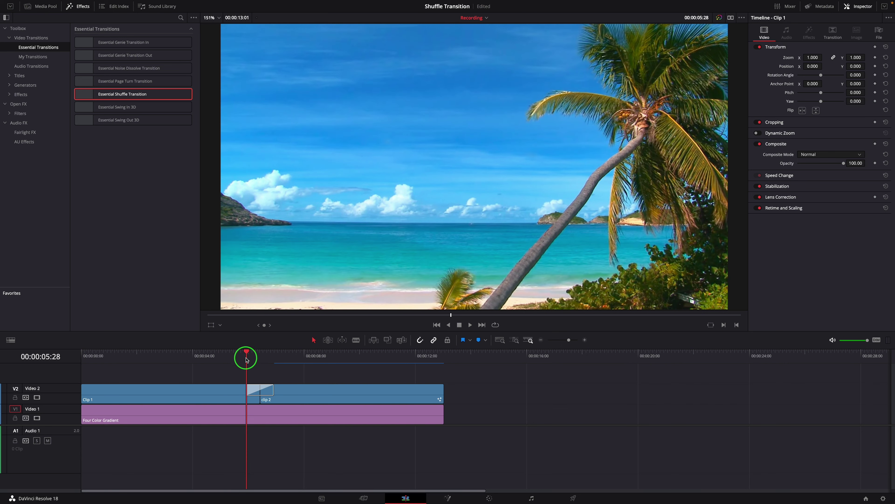
{"action": "left_click", "coordinate": [267, 392]}
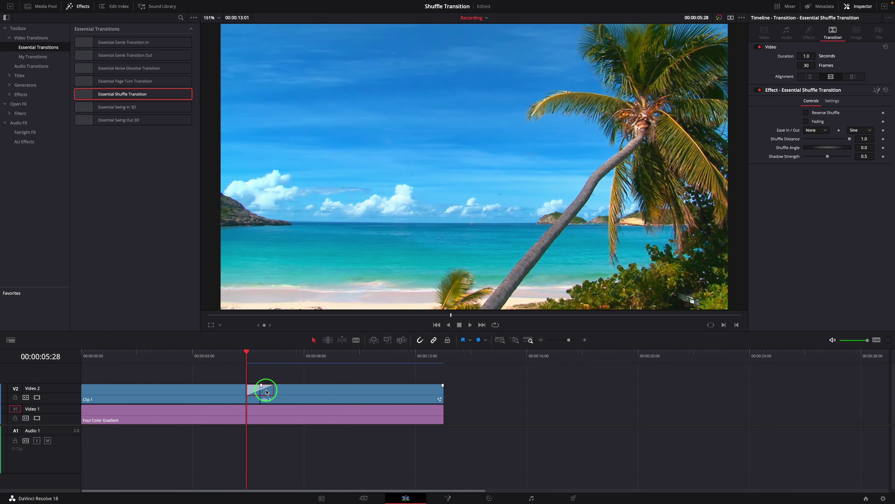
{"action": "key", "text": "space"}
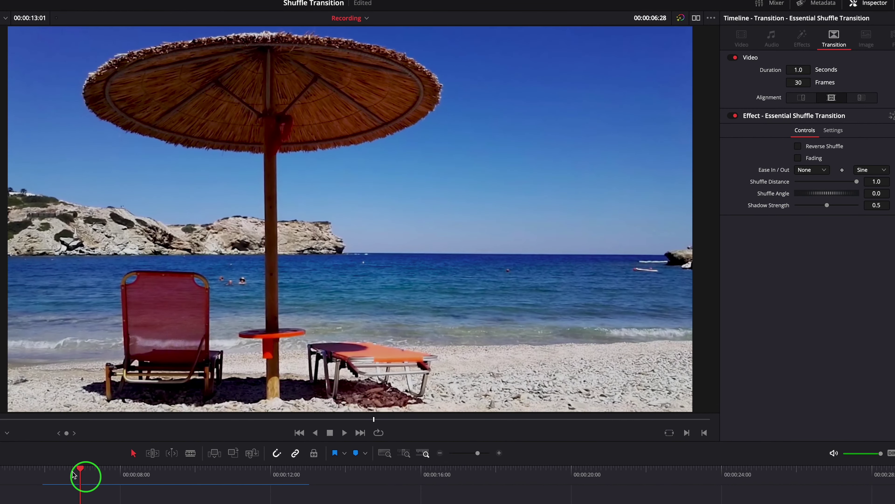
{"action": "left_click_drag", "start_coordinate": [74, 474], "coordinate": [90, 502]}
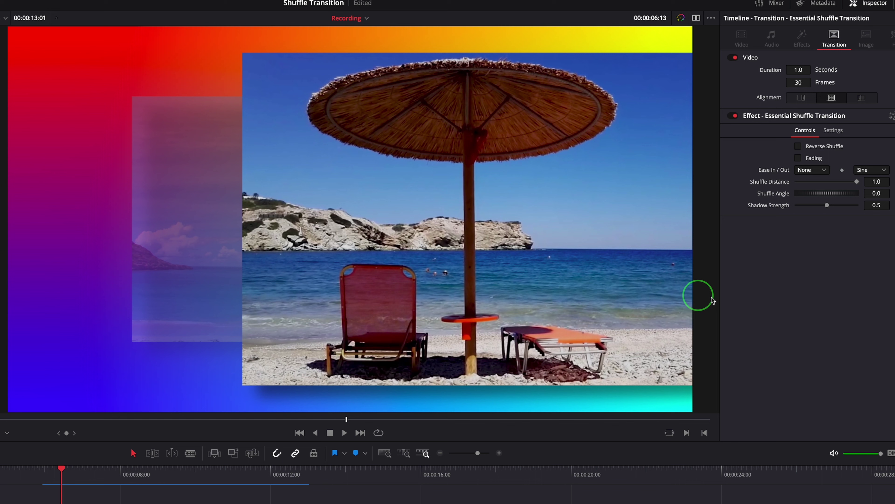
Turn on Reverse Shuffle and preview the reversed transition from its start
{"action": "left_click", "coordinate": [798, 147]}
{"action": "left_click", "coordinate": [42, 477]}
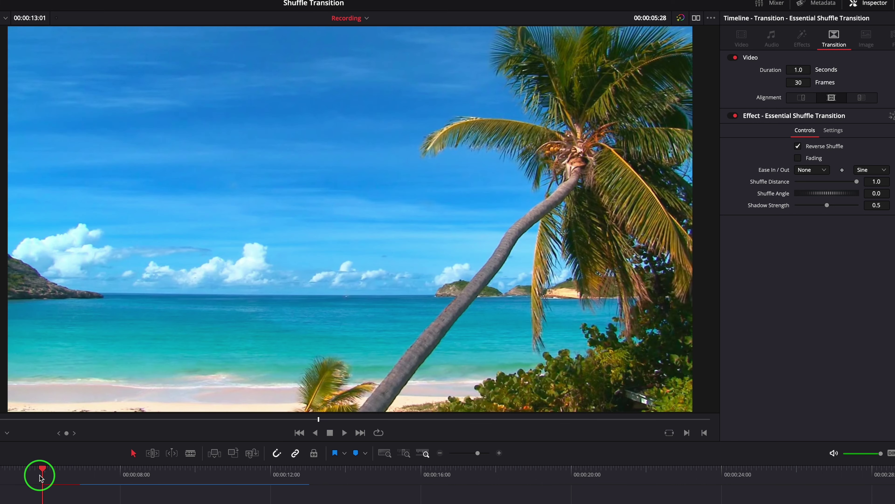
{"action": "key", "text": "space"}
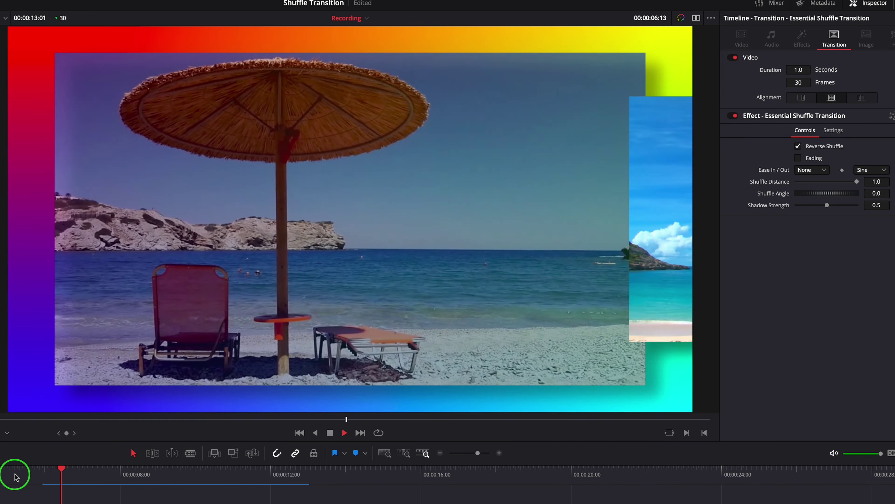
{"action": "key", "text": "space"}
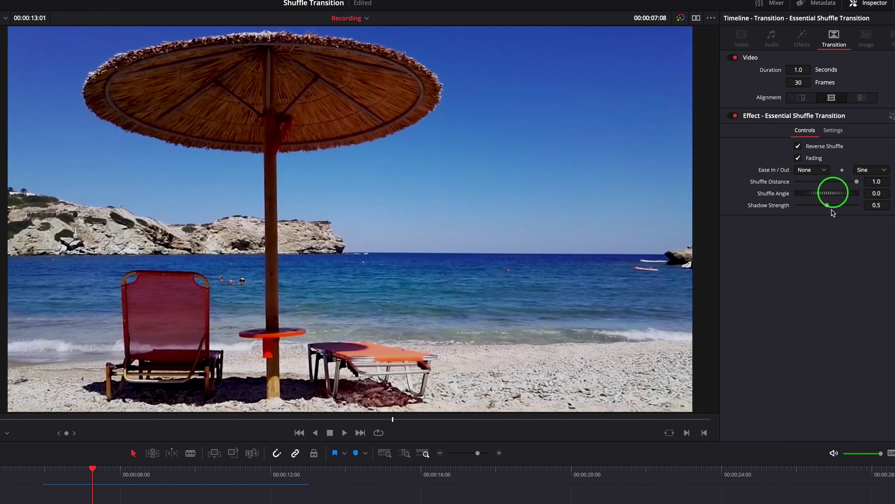
{"action": "left_click", "coordinate": [40, 473]}
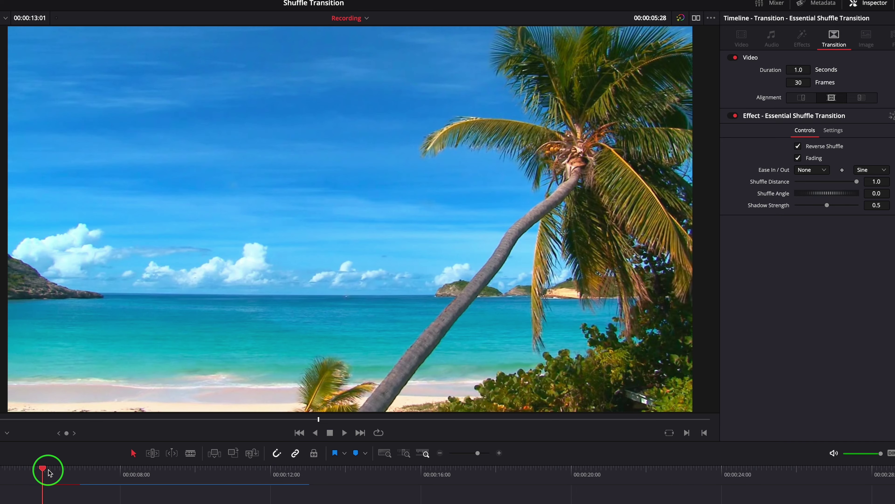
{"action": "key", "text": "space"}
{"action": "key", "text": "space"}
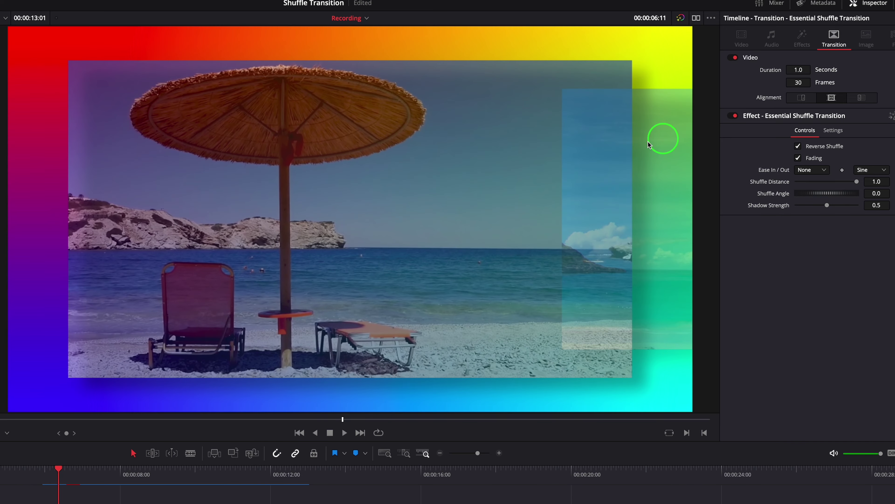
Toggle Fading off and back on, replay, then switch Reverse Shuffle off
{"action": "left_click", "coordinate": [798, 158]}
{"action": "left_click", "coordinate": [798, 158]}
{"action": "key", "text": "space"}
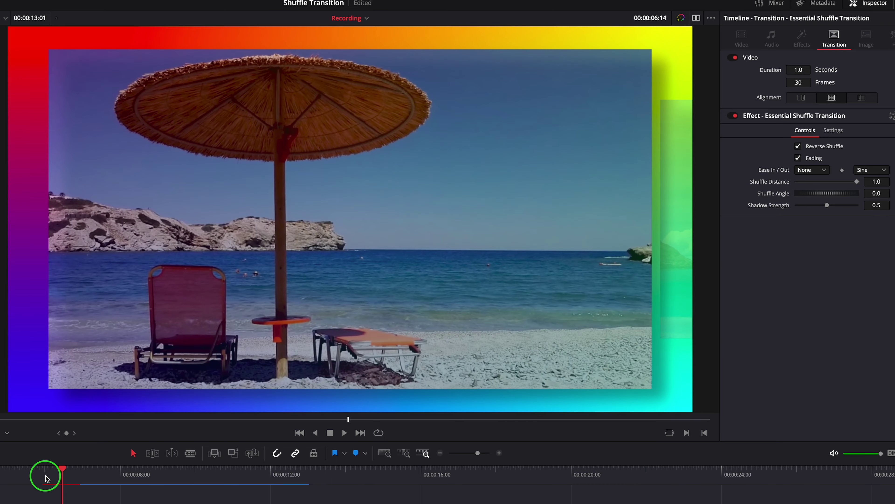
{"action": "left_click", "coordinate": [798, 146]}
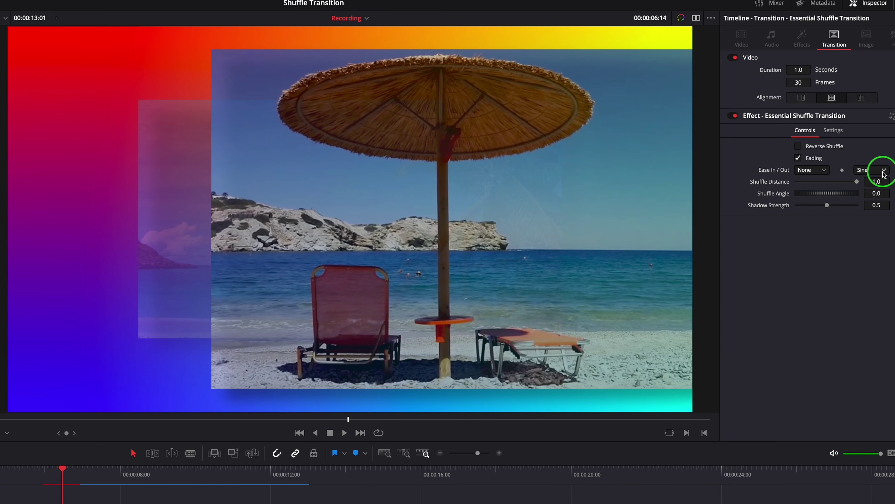
Try Bounce and then Back easing curves, previewing the transition
{"action": "left_click", "coordinate": [884, 170]}
{"action": "left_click", "coordinate": [871, 275]}
{"action": "left_click", "coordinate": [884, 171]}
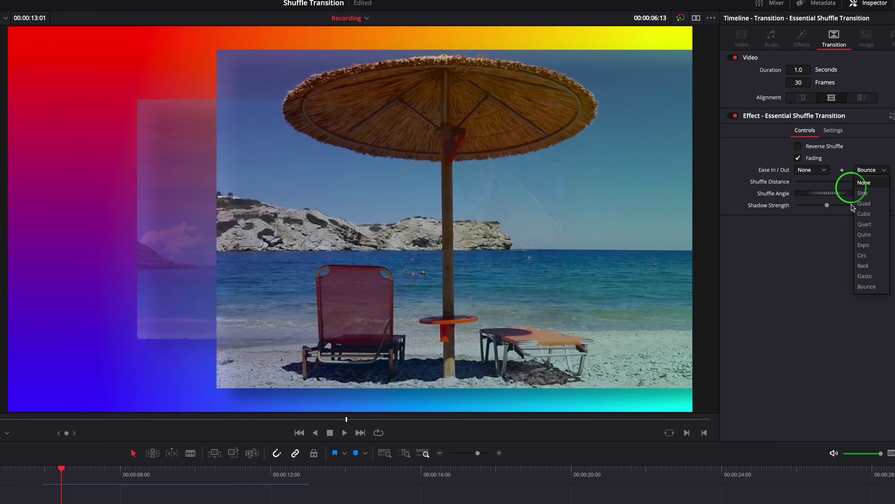
{"action": "left_click", "coordinate": [860, 270]}
{"action": "left_click", "coordinate": [40, 475]}
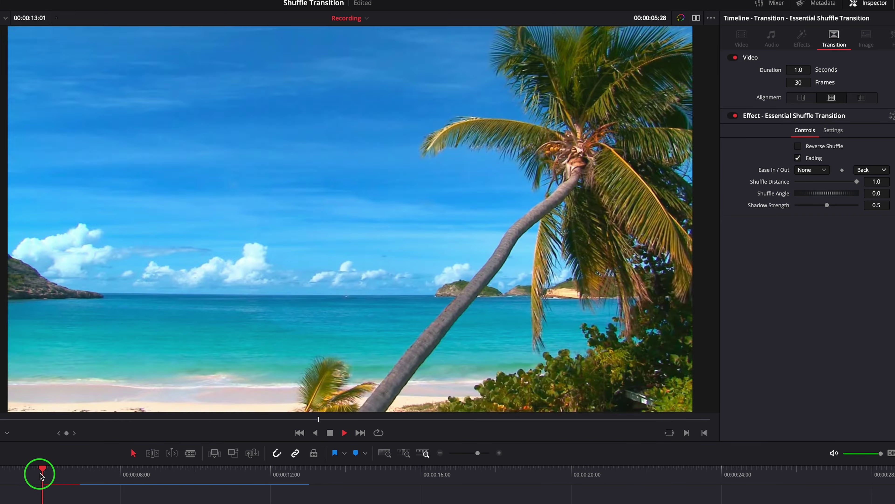
{"action": "key", "text": "space"}
{"action": "key", "text": "space"}
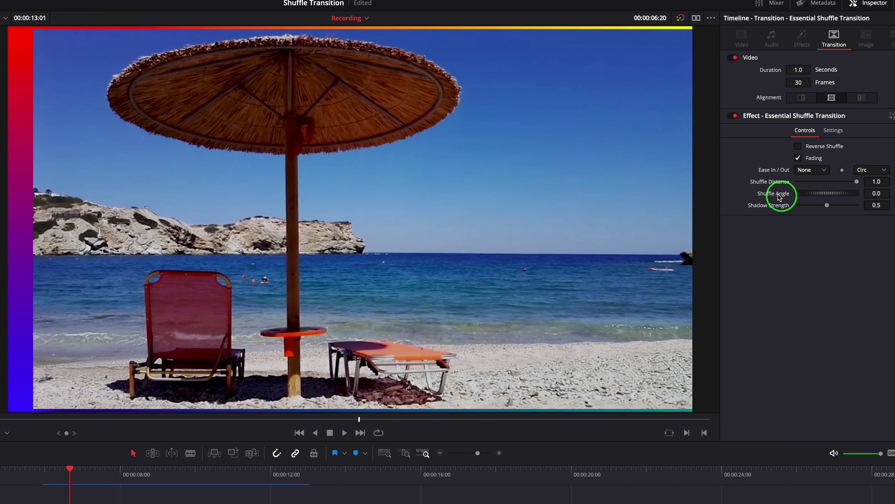
Test Shuffle Distance around 0.197, then set Shuffle Angle to 23.5 and finally 156.5
{"action": "left_click_drag", "start_coordinate": [857, 181], "coordinate": [808, 181]}
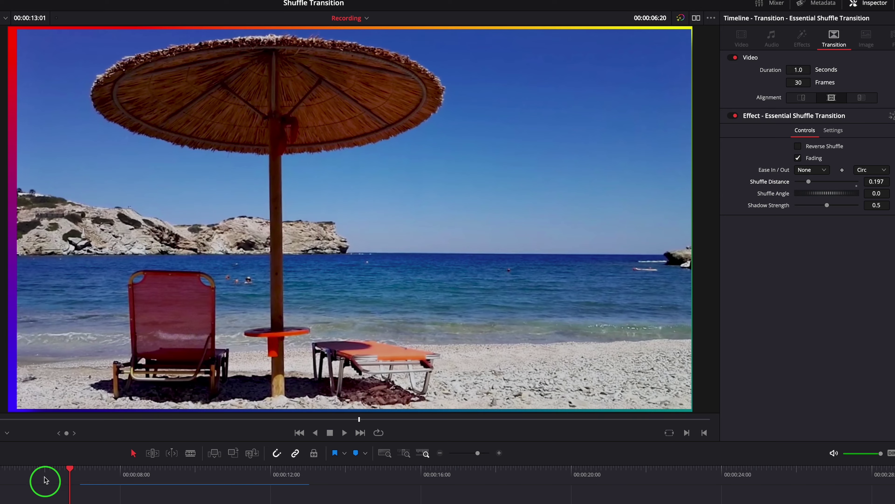
{"action": "key", "text": "space"}
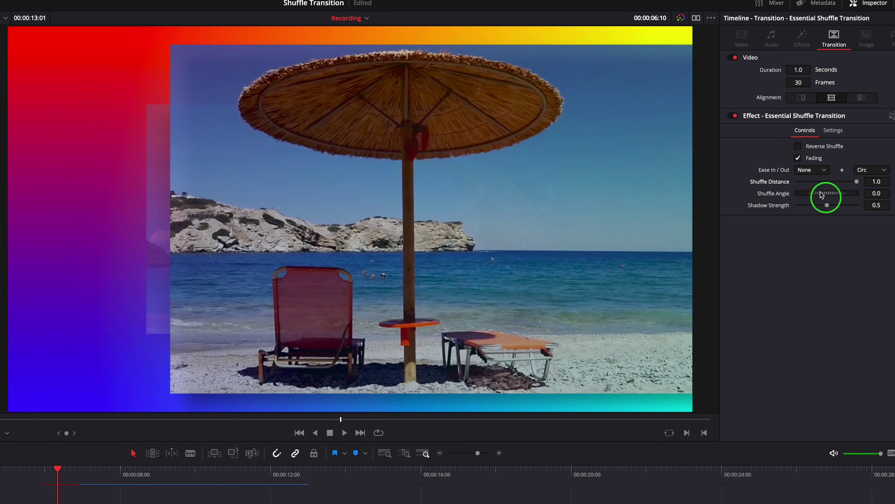
{"action": "left_click_drag", "start_coordinate": [812, 197], "coordinate": [822, 196]}
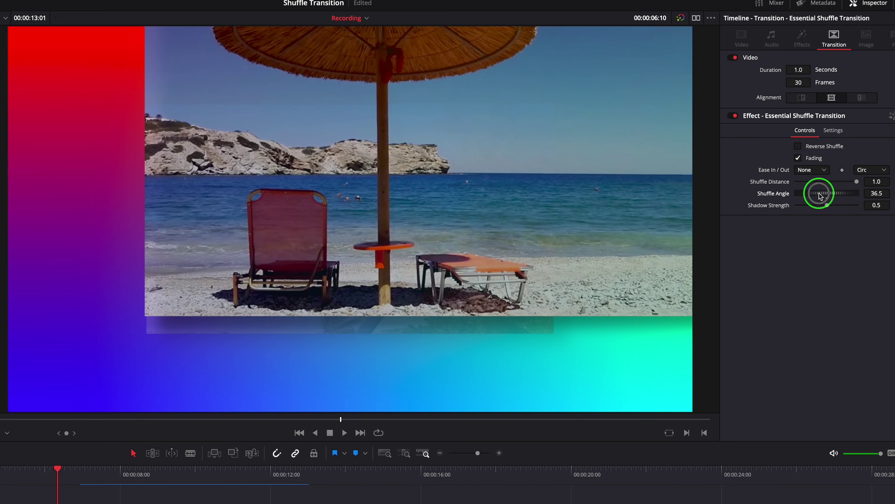
{"action": "left_click", "coordinate": [48, 475]}
{"action": "key", "text": "space"}
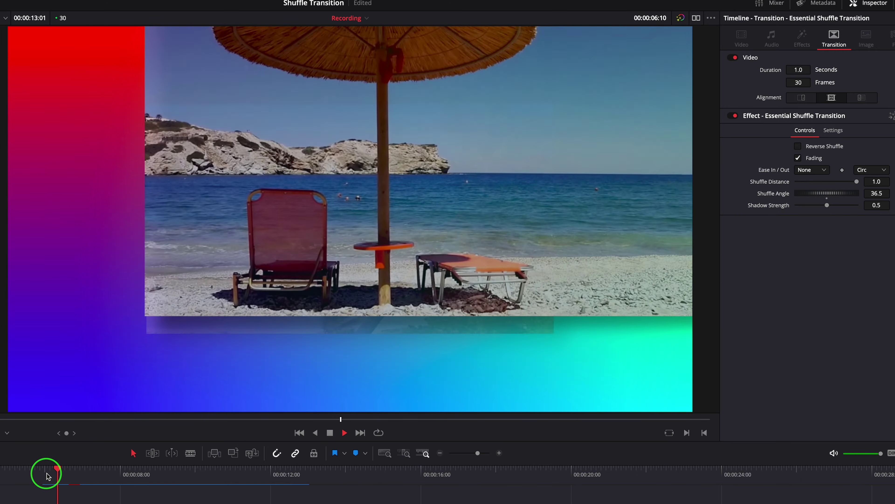
{"action": "left_click_drag", "start_coordinate": [827, 193], "coordinate": [830, 206]}
Preview the 156.5 angle, then set Shadow Strength to 0.0 and preview again
{"action": "left_click", "coordinate": [50, 477]}
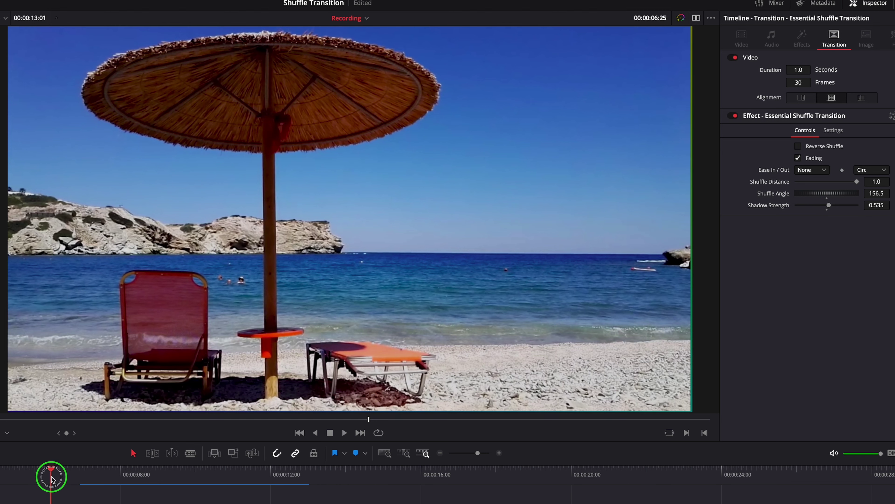
{"action": "key", "text": "space"}
{"action": "key", "text": "space"}
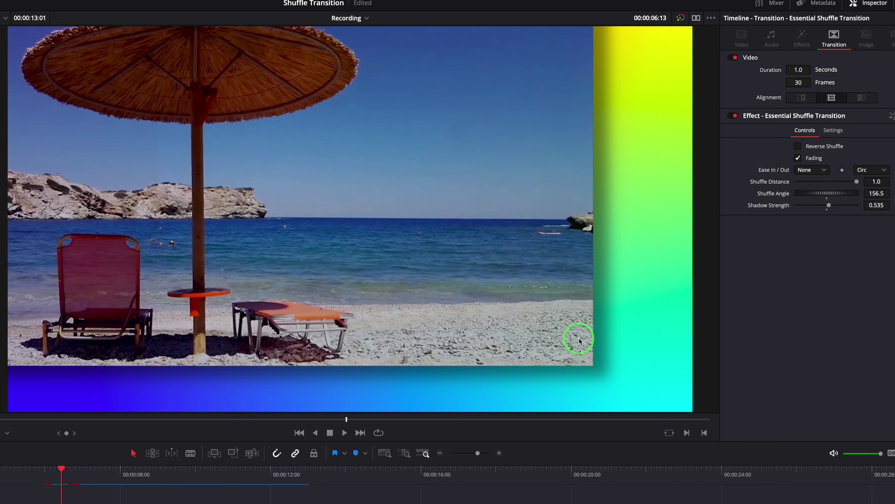
{"action": "left_click_drag", "start_coordinate": [828, 204], "coordinate": [765, 212]}
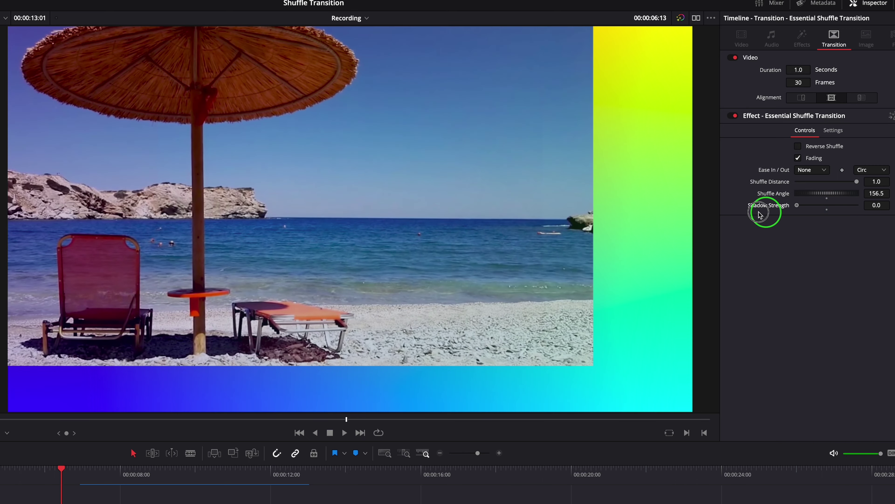
{"action": "left_click", "coordinate": [44, 476]}
{"action": "key", "text": "space"}
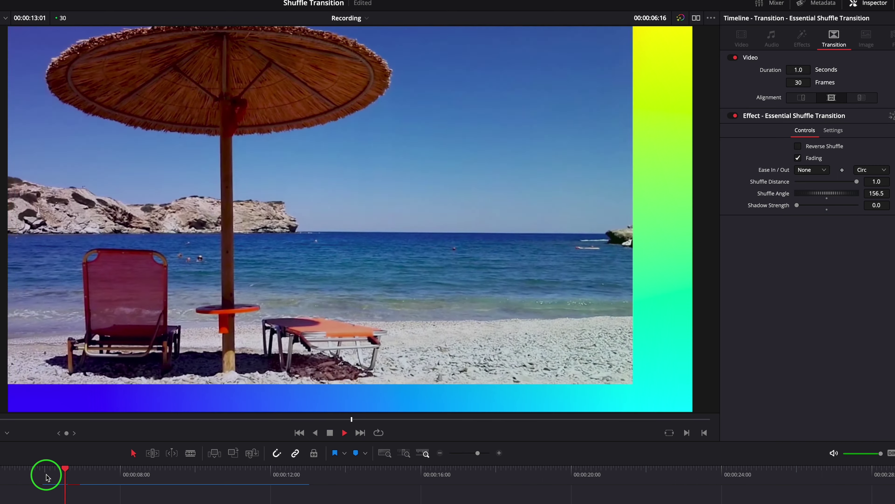
Reset the shuffle transition's controls to defaults and loop its playback
{"action": "left_click", "coordinate": [891, 116]}
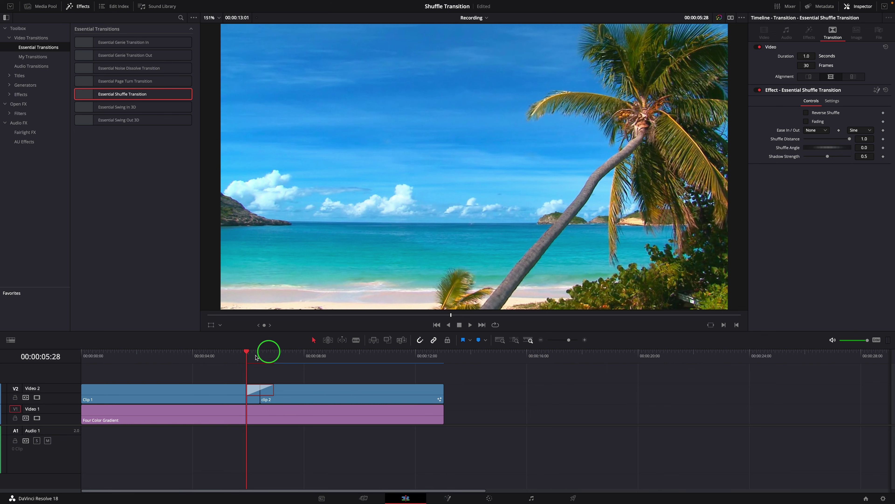
{"action": "key", "text": "space"}
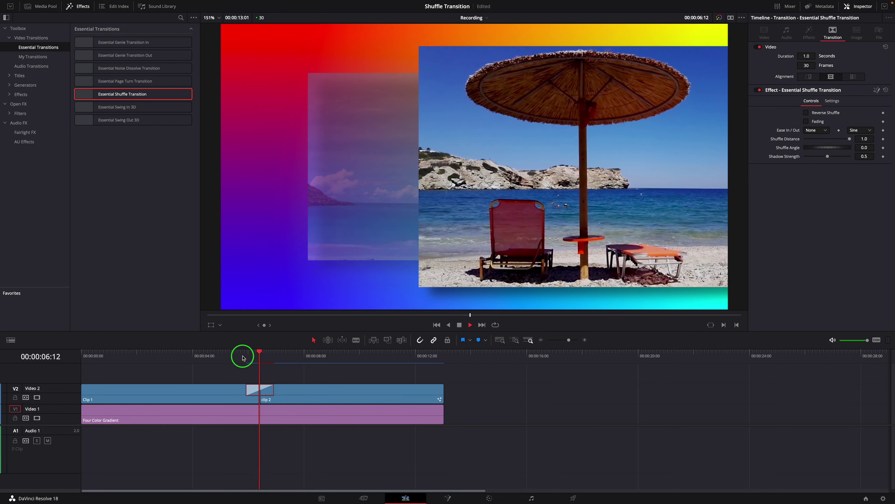
{"action": "key", "text": "space"}
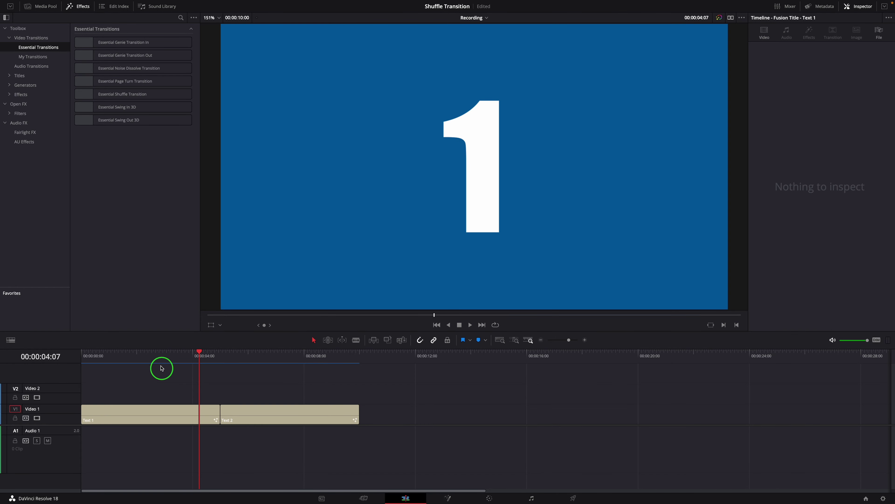
Scrub across the Text 1/Text 2 cut and select the edit and the Text 2 clip
{"action": "left_click", "coordinate": [160, 359]}
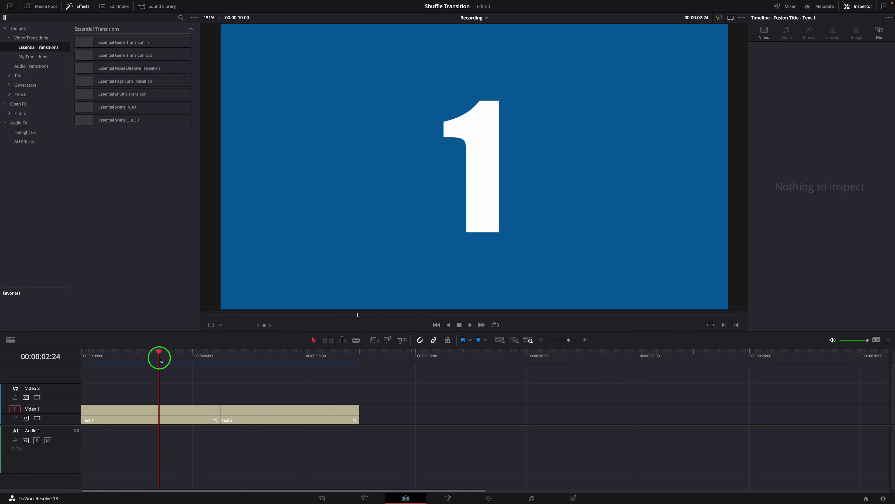
{"action": "left_click_drag", "start_coordinate": [160, 355], "coordinate": [181, 361]}
{"action": "left_click", "coordinate": [221, 425]}
{"action": "left_click", "coordinate": [192, 417]}
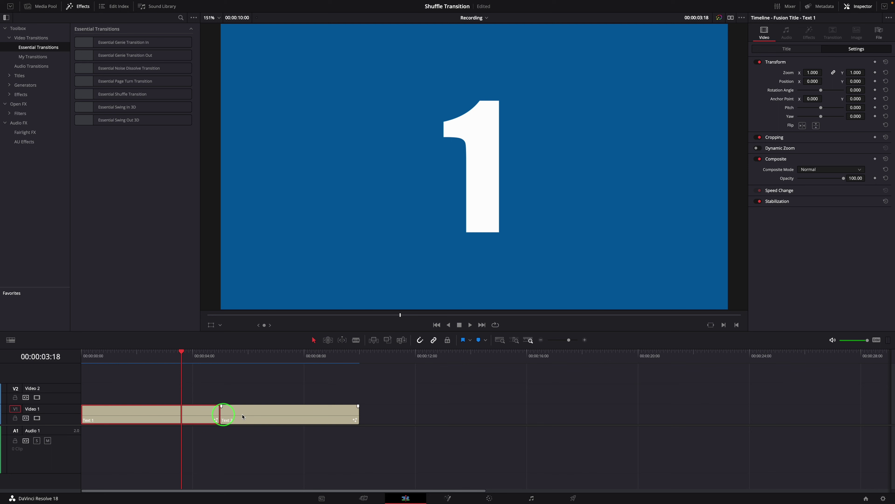
{"action": "left_click", "coordinate": [262, 417]}
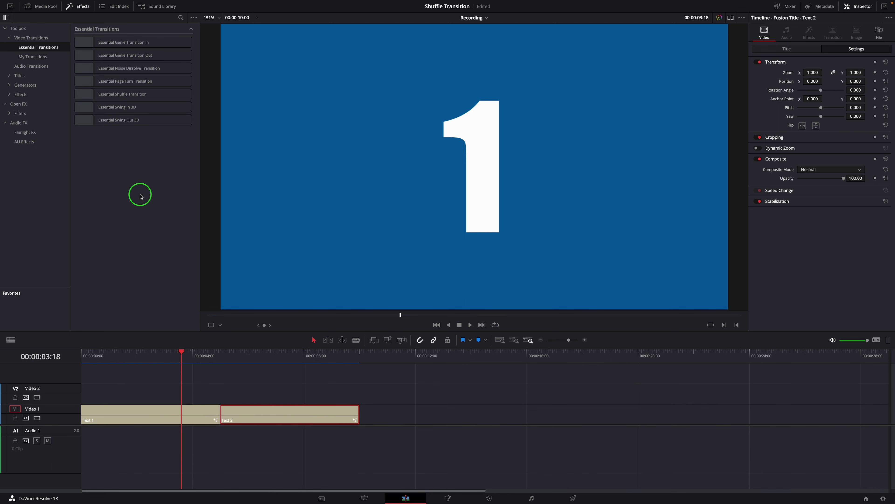
Place the Fusion Cross Dissolve from Video Transitions onto the Text 1/Text 2 cut and select it
{"action": "left_click", "coordinate": [38, 38]}
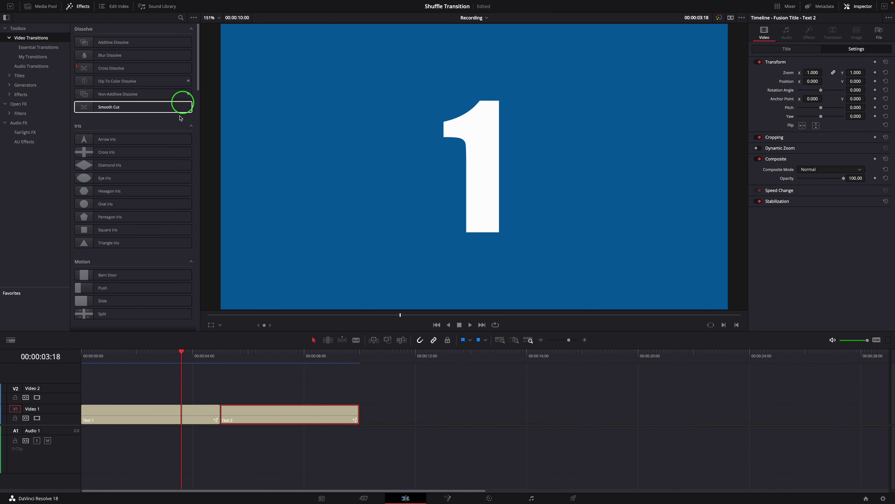
{"action": "scroll", "coordinate": [162, 195], "scroll_direction": "down", "scroll_amount": 3}
{"action": "scroll", "coordinate": [166, 212], "scroll_direction": "down", "scroll_amount": 6}
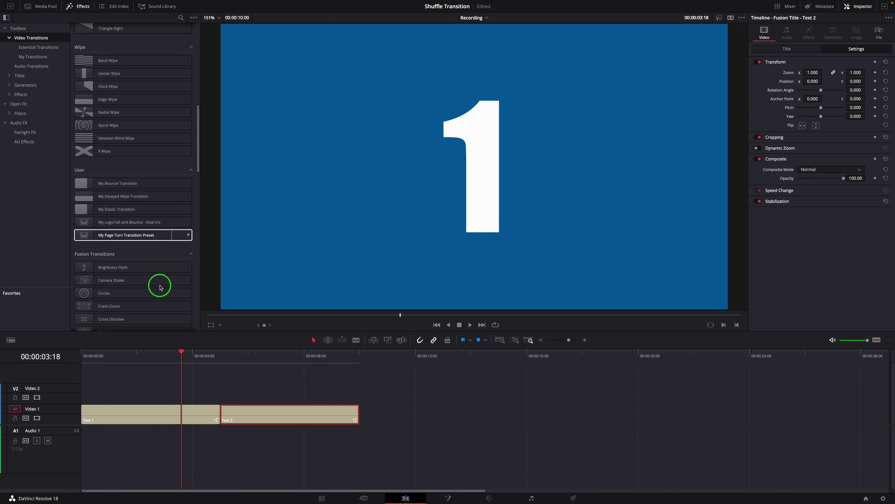
{"action": "scroll", "coordinate": [158, 275], "scroll_direction": "down", "scroll_amount": 3}
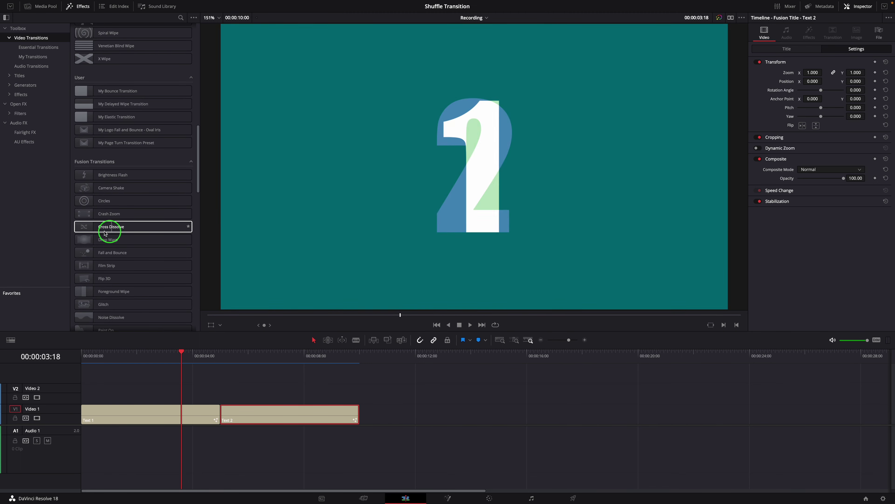
{"action": "left_click_drag", "start_coordinate": [80, 227], "coordinate": [227, 405]}
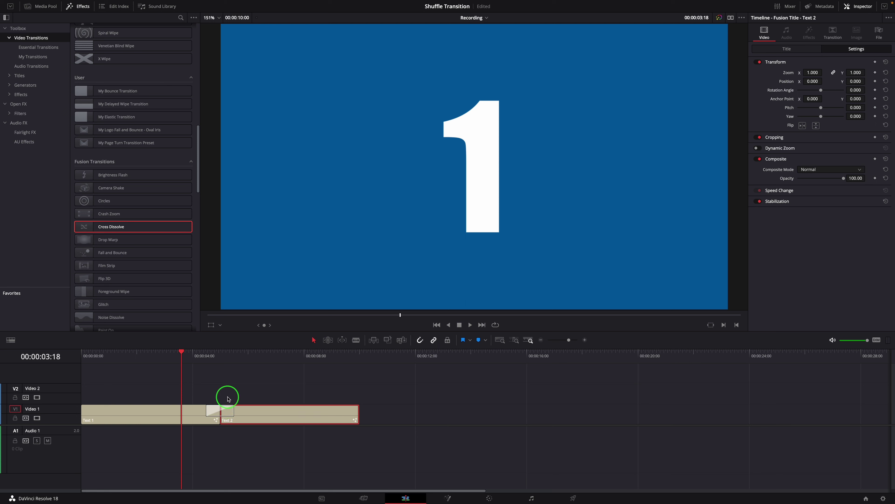
{"action": "left_click", "coordinate": [224, 411]}
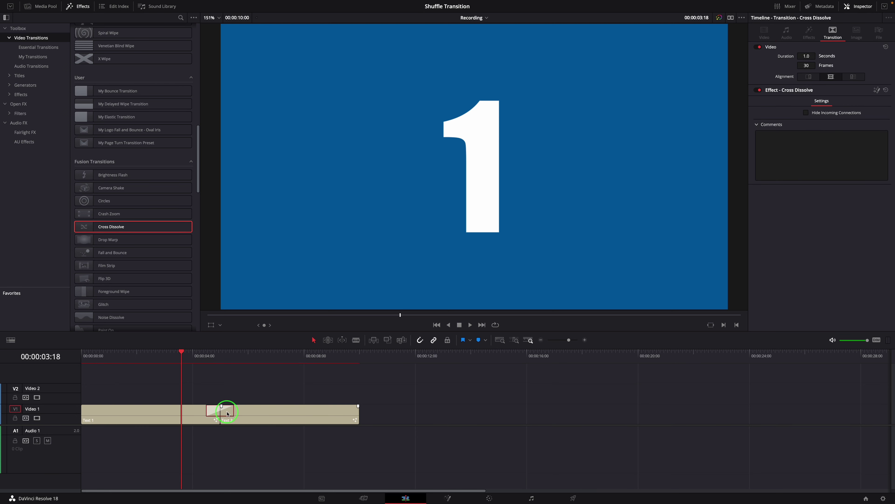
Open the Cross Dissolve in the Fusion page and view MediaIn1 and MediaIn2 in the viewers
{"action": "right_click", "coordinate": [227, 412]}
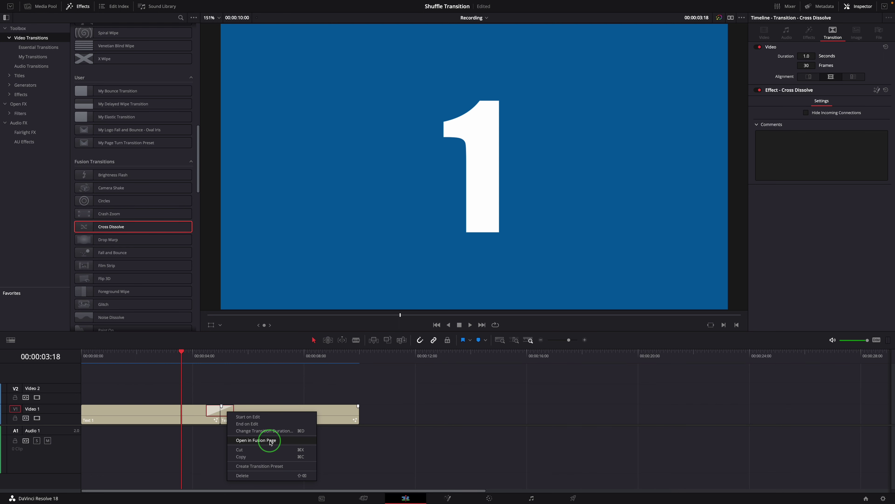
{"action": "left_click", "coordinate": [271, 441]}
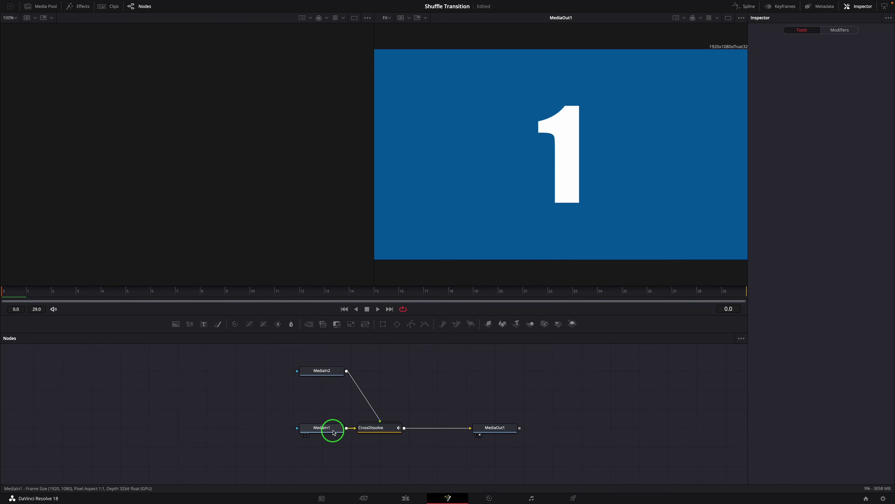
{"action": "left_click_drag", "start_coordinate": [334, 432], "coordinate": [277, 231]}
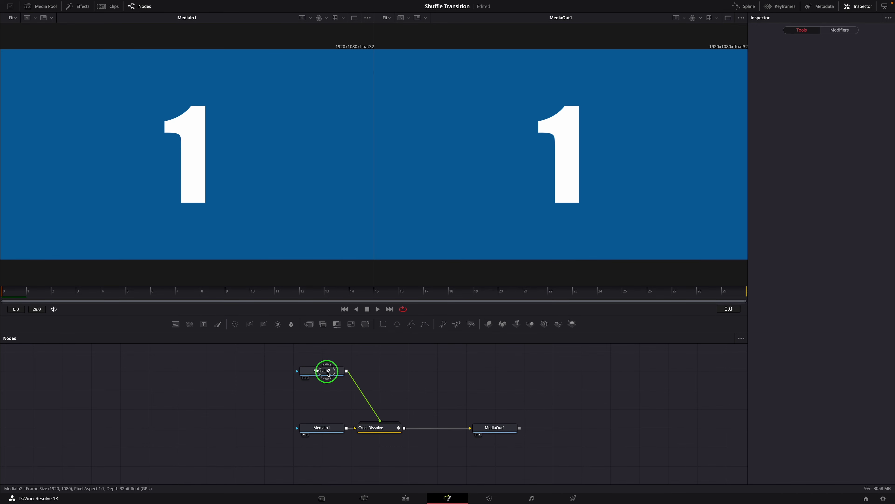
{"action": "left_click_drag", "start_coordinate": [328, 373], "coordinate": [258, 211]}
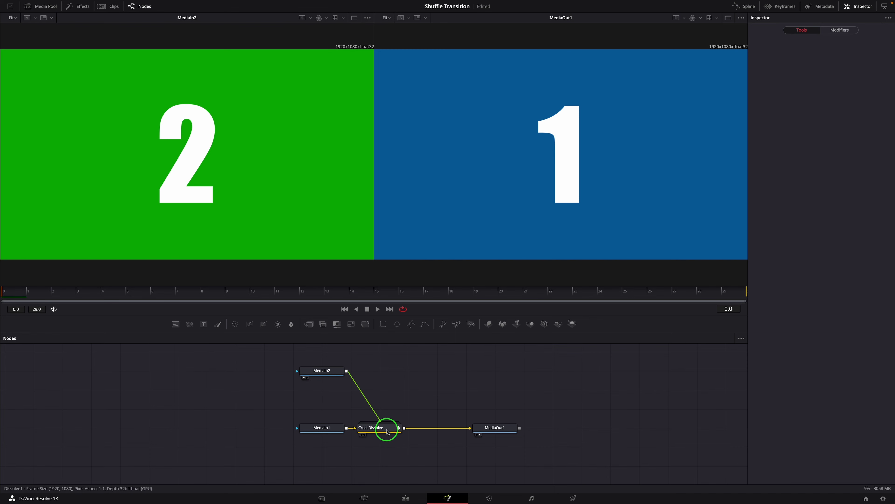
Inspect the CrossDissolve group, then delete the CrossDissolve node
{"action": "double_click", "coordinate": [387, 431]}
{"action": "double_click", "coordinate": [386, 423]}
{"action": "double_click", "coordinate": [384, 423]}
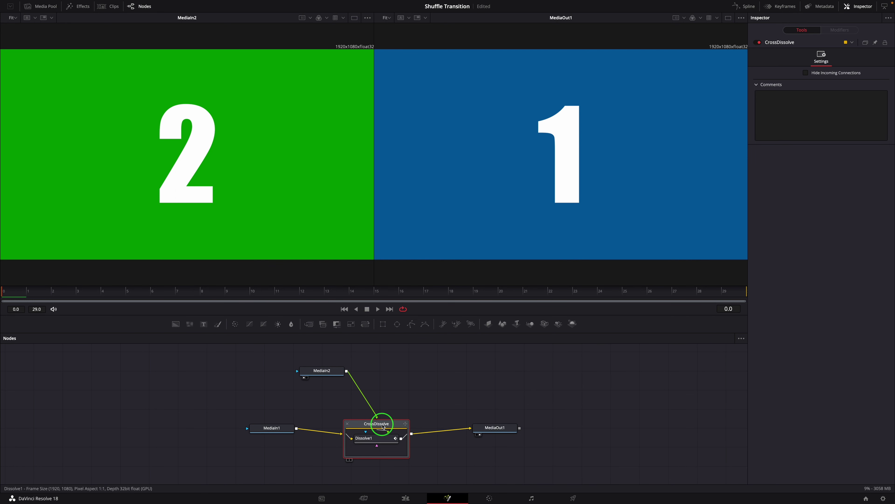
{"action": "right_click", "coordinate": [384, 426]}
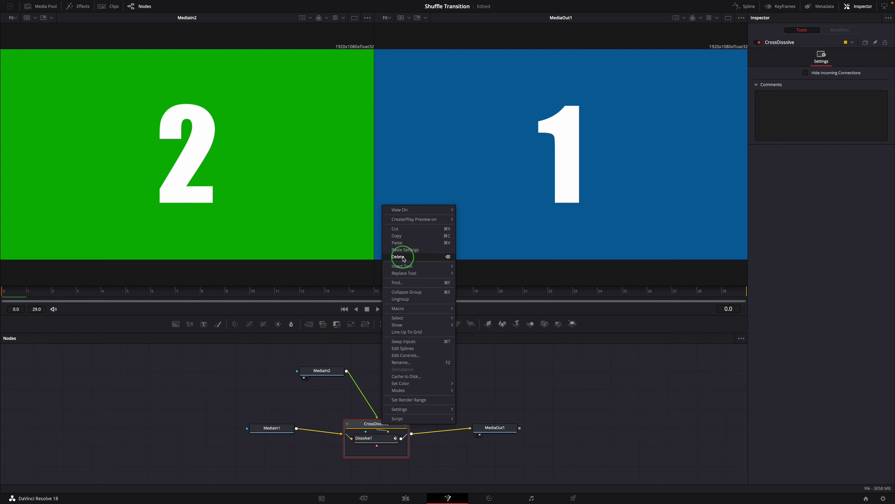
{"action": "left_click", "coordinate": [404, 258]}
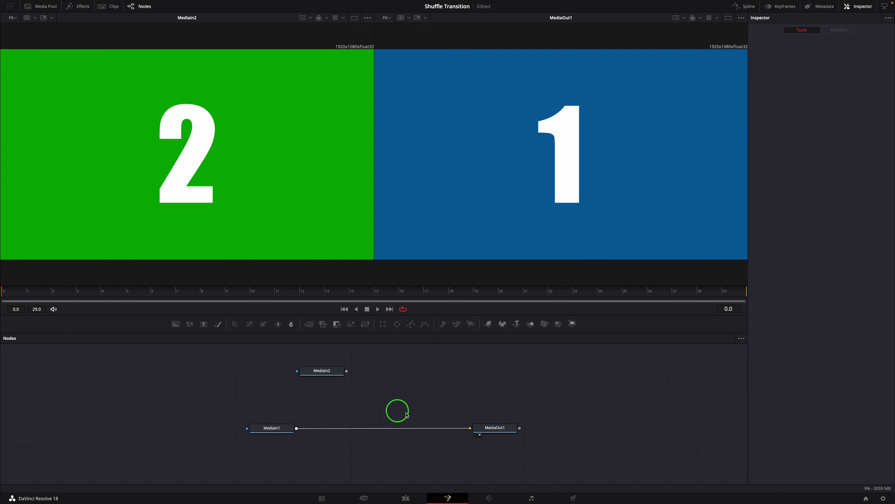
Add a Background node to the graph and set its Alpha to 0
{"action": "left_click", "coordinate": [729, 18]}
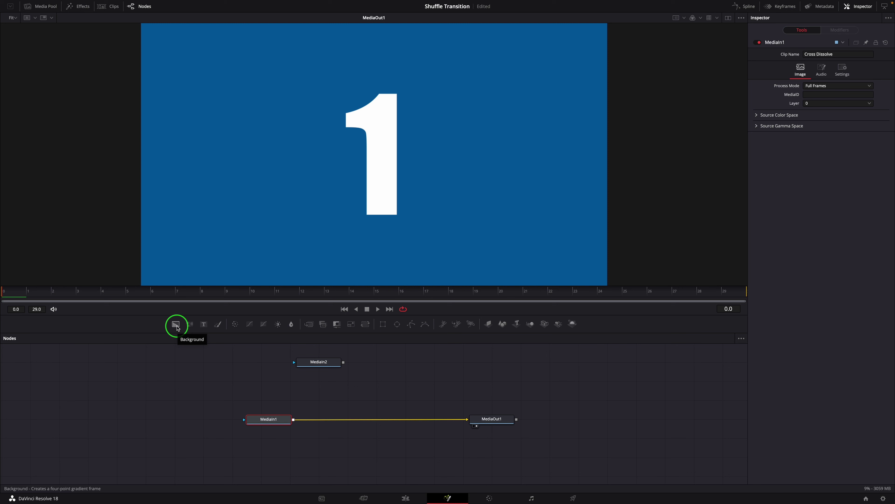
{"action": "left_click_drag", "start_coordinate": [176, 325], "coordinate": [321, 449]}
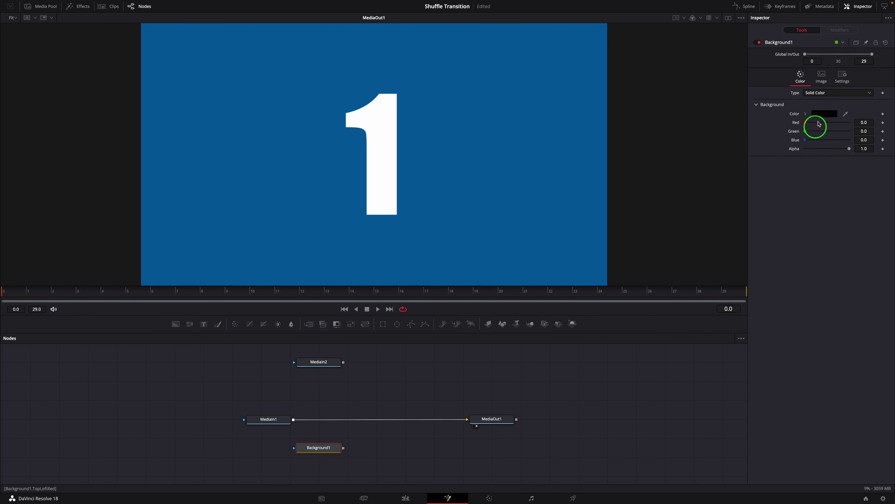
{"action": "left_click_drag", "start_coordinate": [850, 151], "coordinate": [792, 151]}
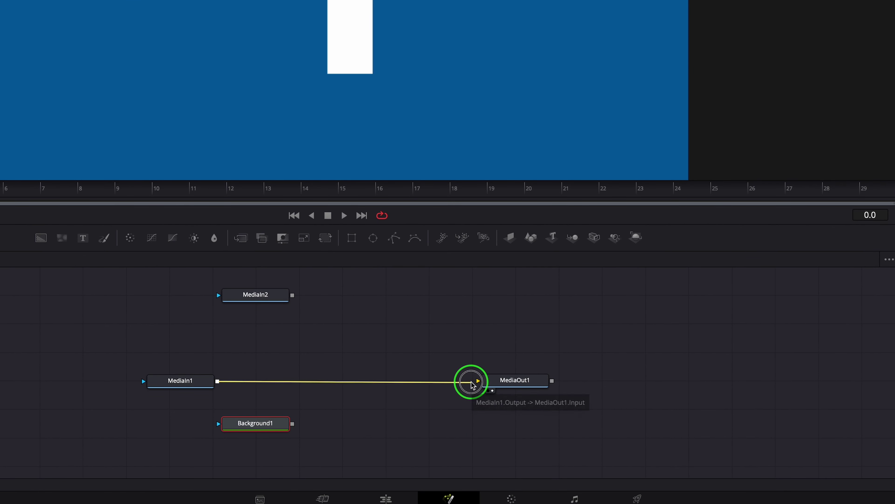
Merge MediaIn1 with Background1 and route Merge1's output into MediaOut1
{"action": "left_click_drag", "start_coordinate": [473, 380], "coordinate": [340, 402]}
{"action": "left_click_drag", "start_coordinate": [217, 381], "coordinate": [292, 424]}
{"action": "left_click_drag", "start_coordinate": [351, 425], "coordinate": [351, 383]}
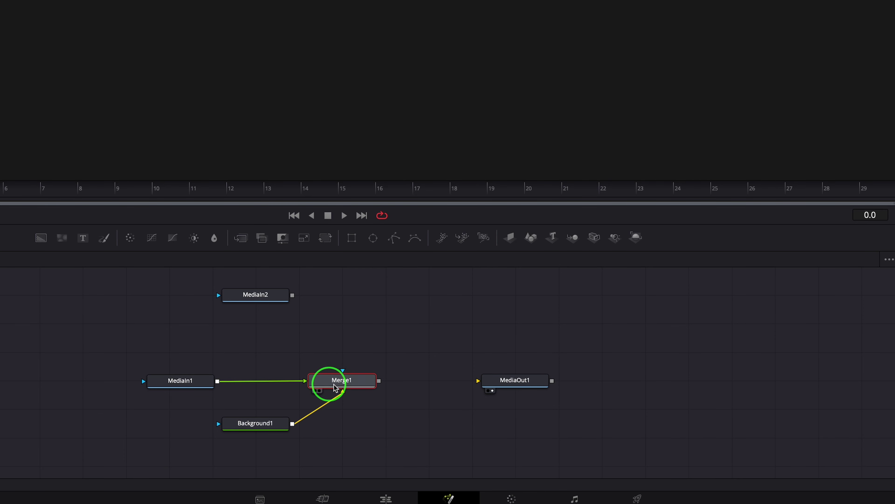
{"action": "left_click_drag", "start_coordinate": [252, 428], "coordinate": [339, 442]}
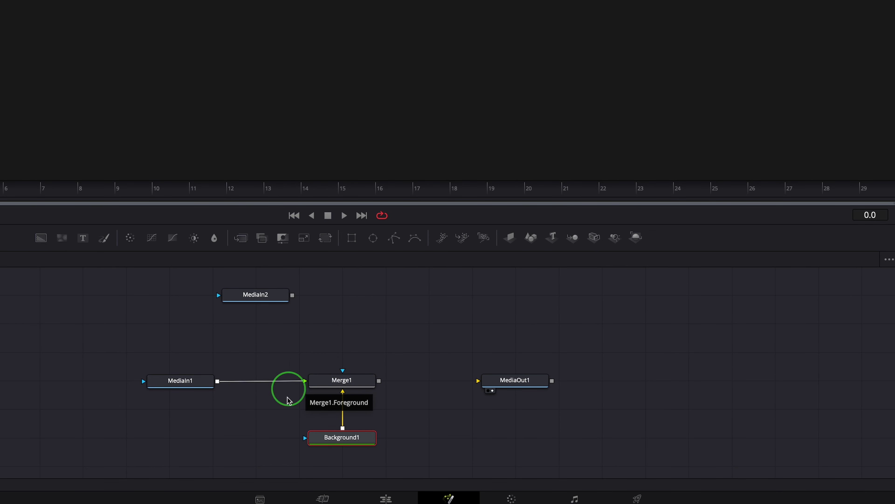
{"action": "left_click", "coordinate": [343, 399]}
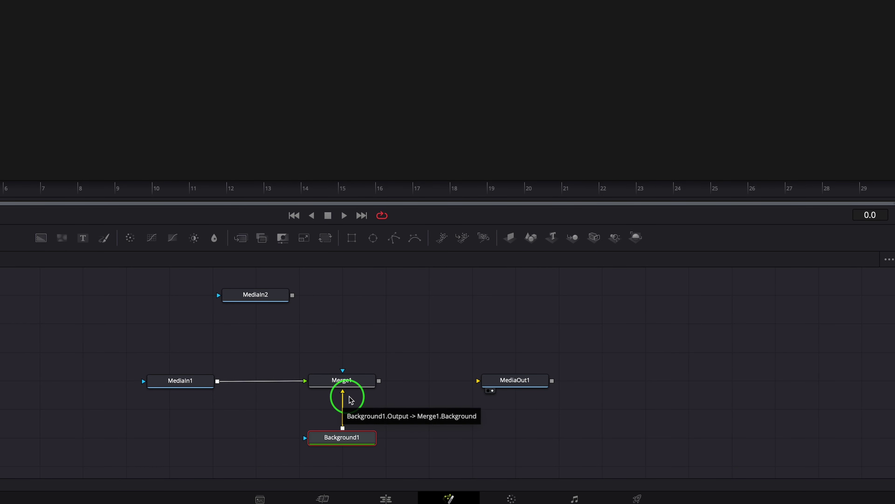
{"action": "left_click", "coordinate": [365, 380]}
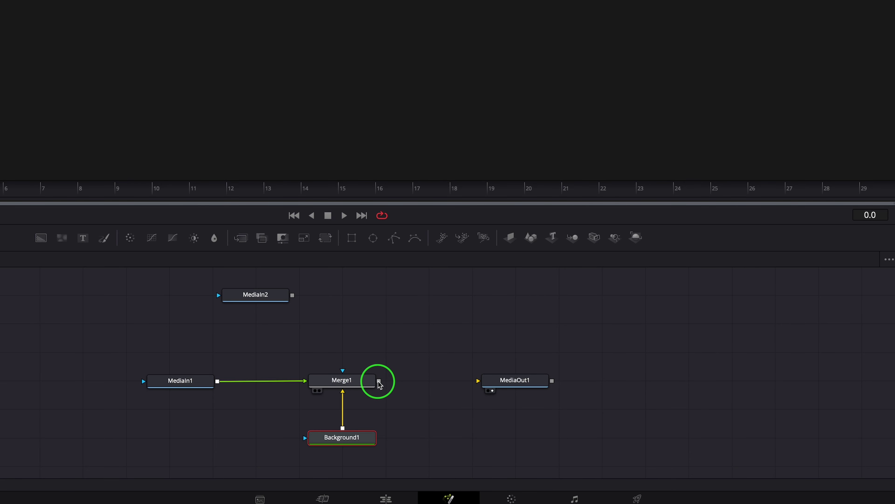
{"action": "left_click_drag", "start_coordinate": [378, 381], "coordinate": [480, 380]}
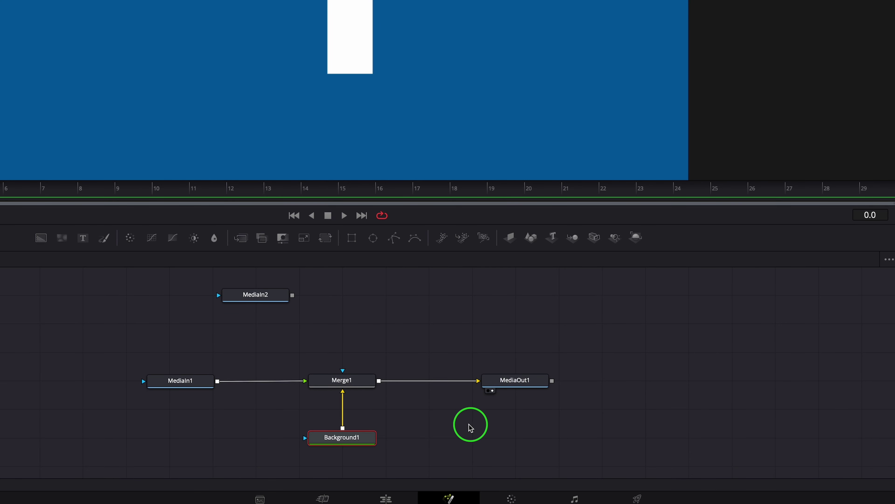
Rename the Merge1 node to Fade_Out
{"action": "right_click", "coordinate": [350, 377]}
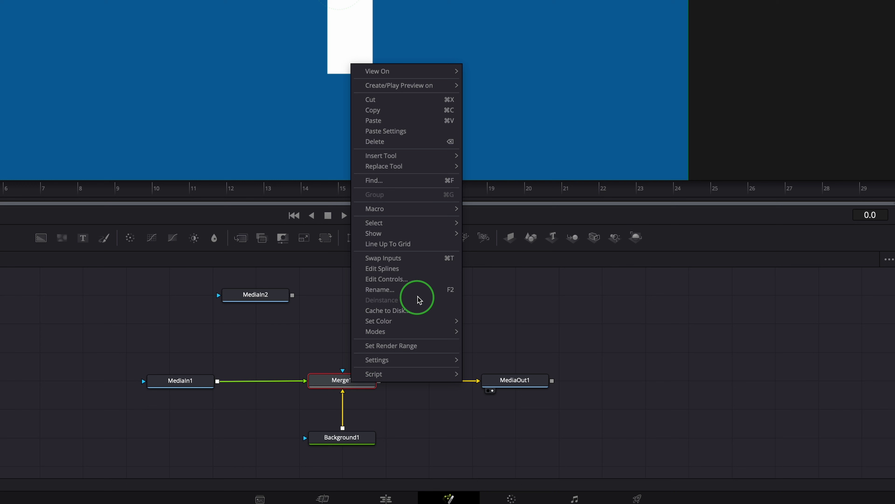
{"action": "left_click", "coordinate": [426, 291]}
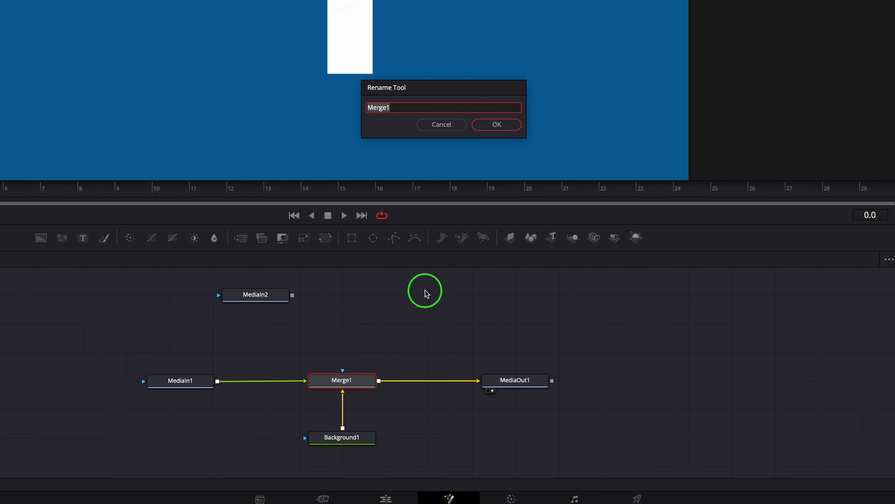
{"action": "key", "text": "Return"}
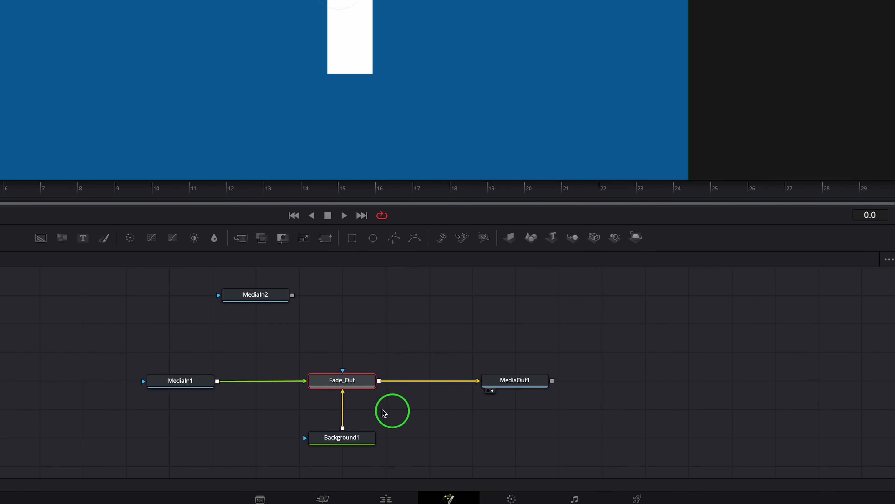
Add an Animate Value slider control to Fade_Out with a 0 to 1 range
{"action": "right_click", "coordinate": [356, 382]}
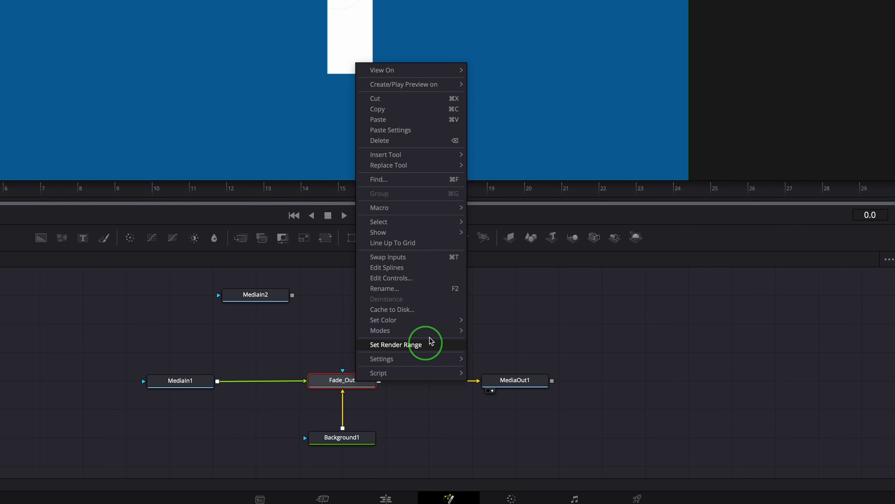
{"action": "left_click", "coordinate": [397, 278]}
{"action": "left_click_drag", "start_coordinate": [340, 133], "coordinate": [370, 123]}
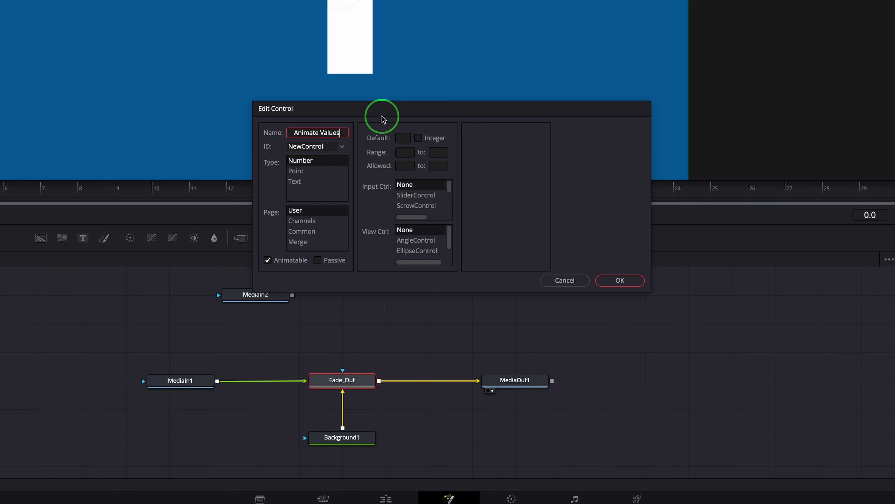
{"action": "left_click", "coordinate": [325, 161]}
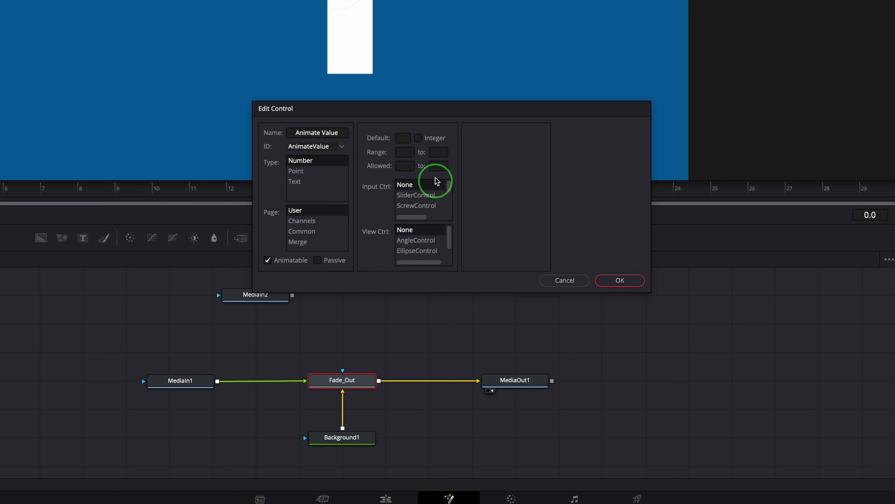
{"action": "left_click", "coordinate": [439, 155]}
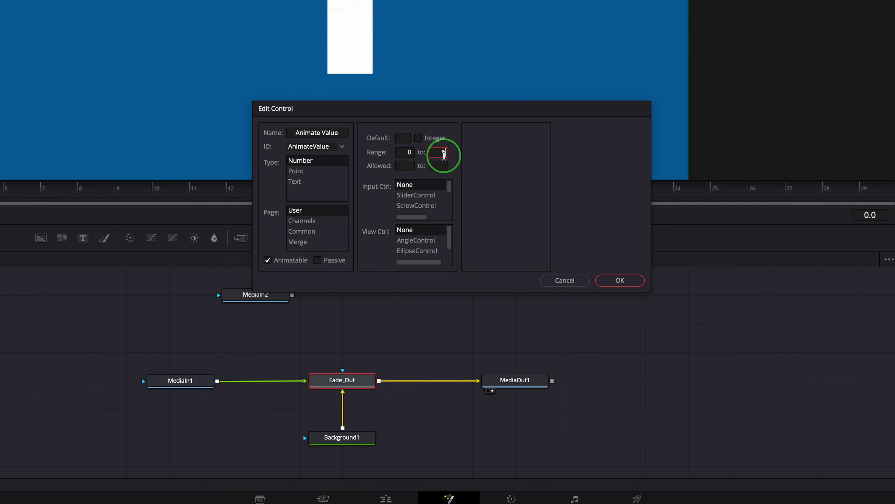
{"action": "type", "text": "1"}
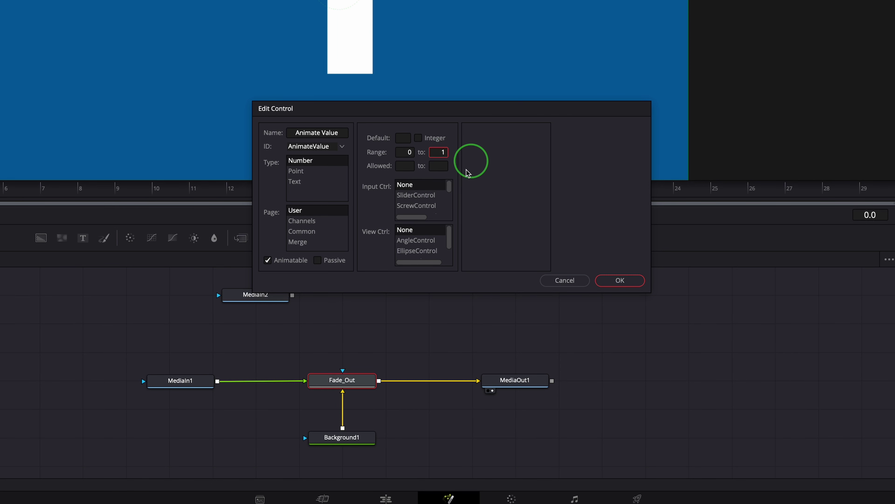
{"action": "left_click", "coordinate": [410, 200]}
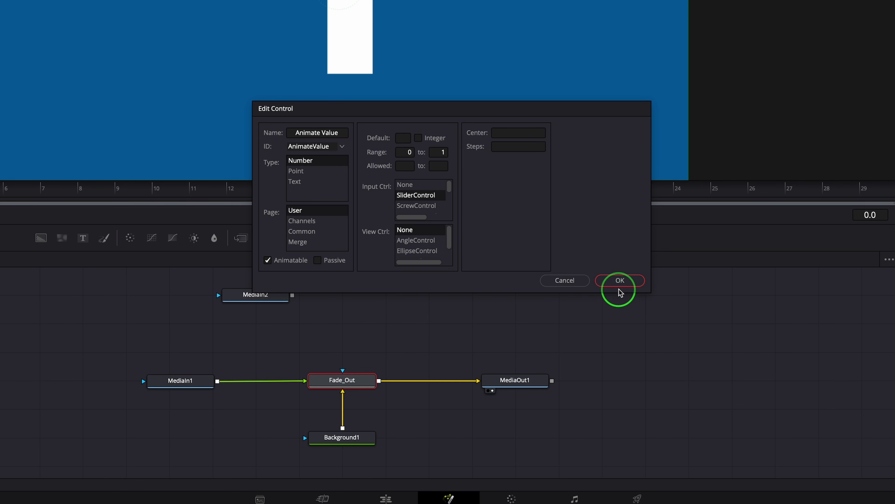
{"action": "left_click", "coordinate": [620, 281]}
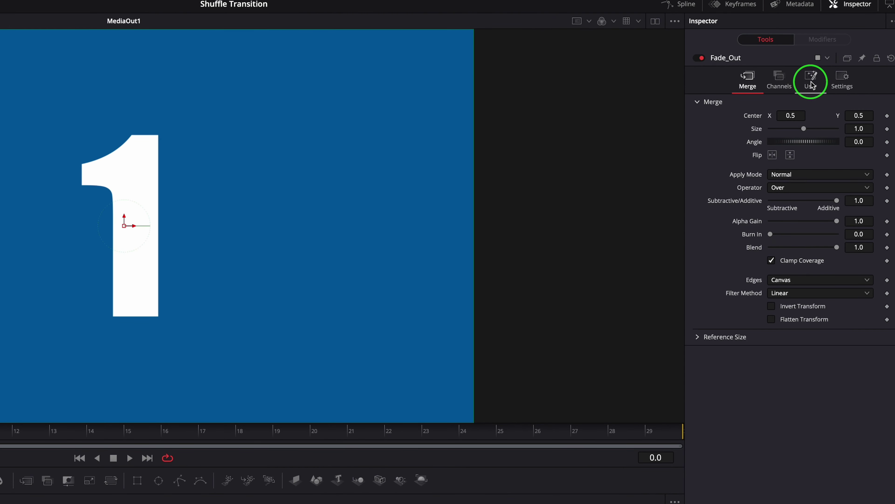
Drive Fade_Out's Animate Value user control with an Anim Curves modifier
{"action": "left_click", "coordinate": [811, 84]}
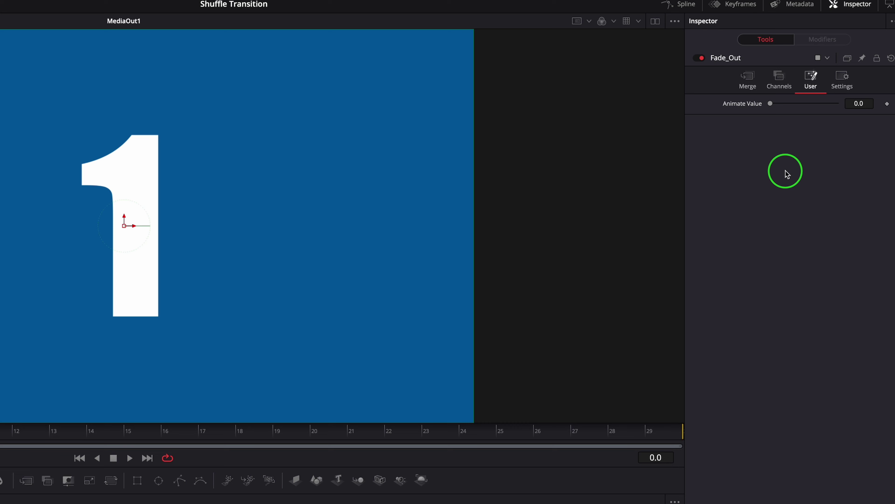
{"action": "right_click", "coordinate": [740, 105]}
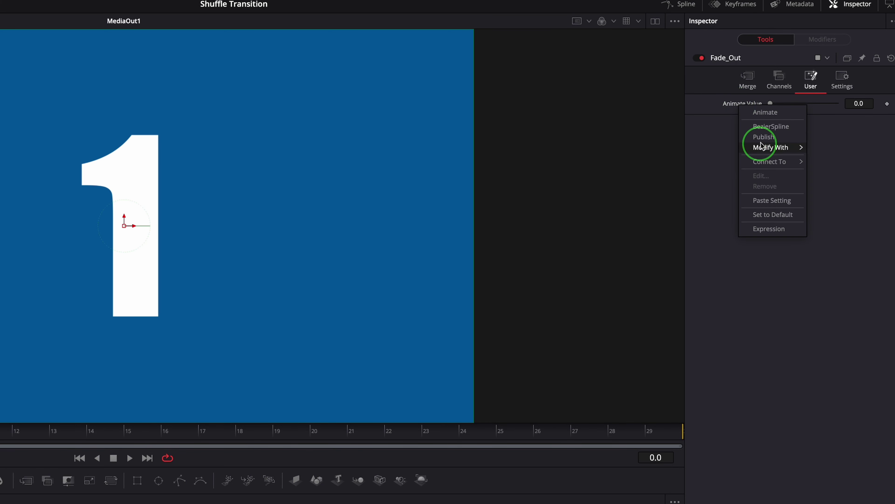
{"action": "mouse_move", "coordinate": [774, 150]}
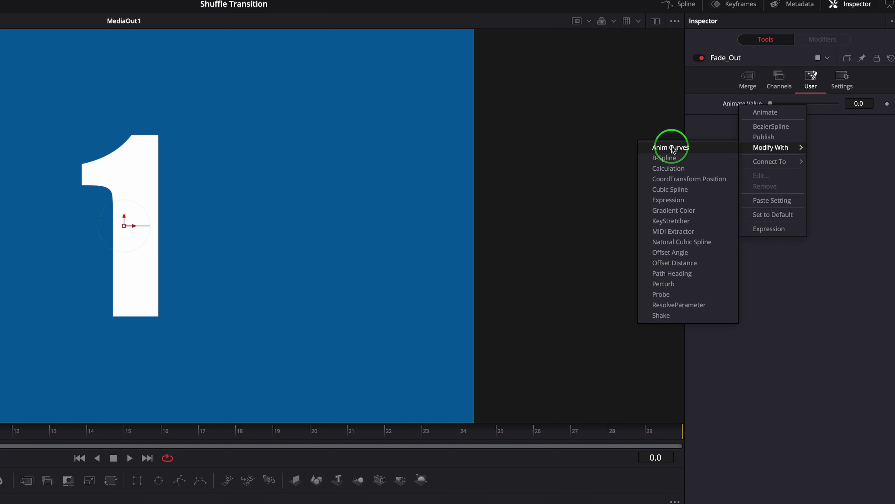
{"action": "left_click", "coordinate": [712, 148]}
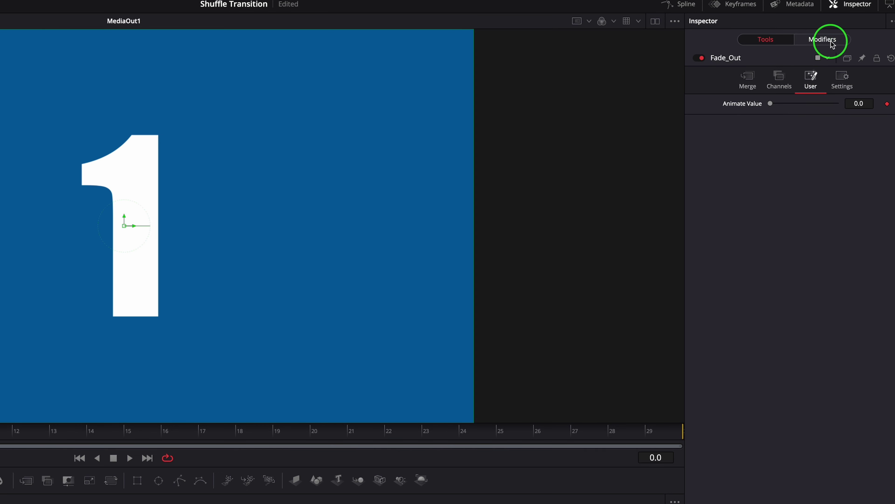
Set the Anim Curves modifier's curve to Easing, leaving ease in and out at None
{"action": "left_click", "coordinate": [823, 40]}
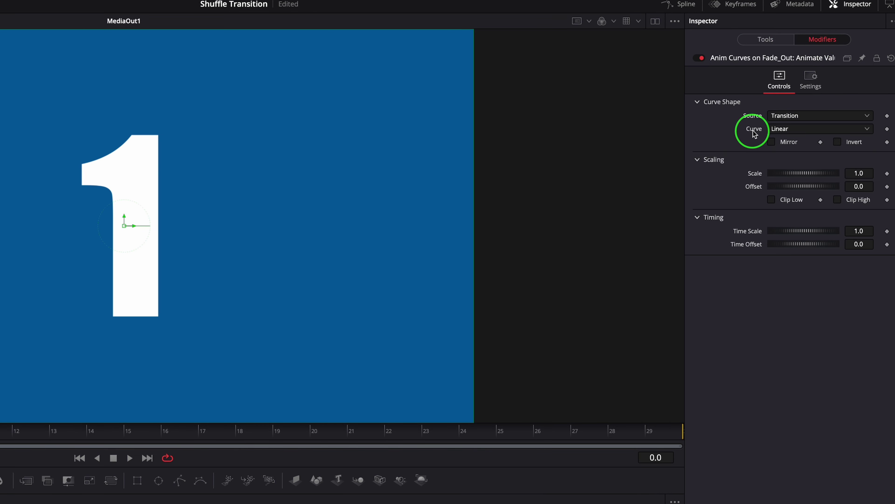
{"action": "left_click", "coordinate": [798, 129]}
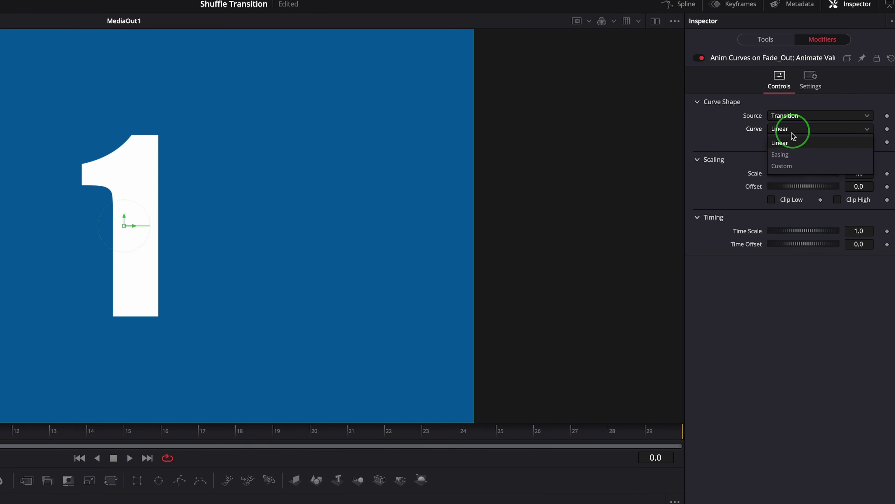
{"action": "left_click", "coordinate": [780, 155]}
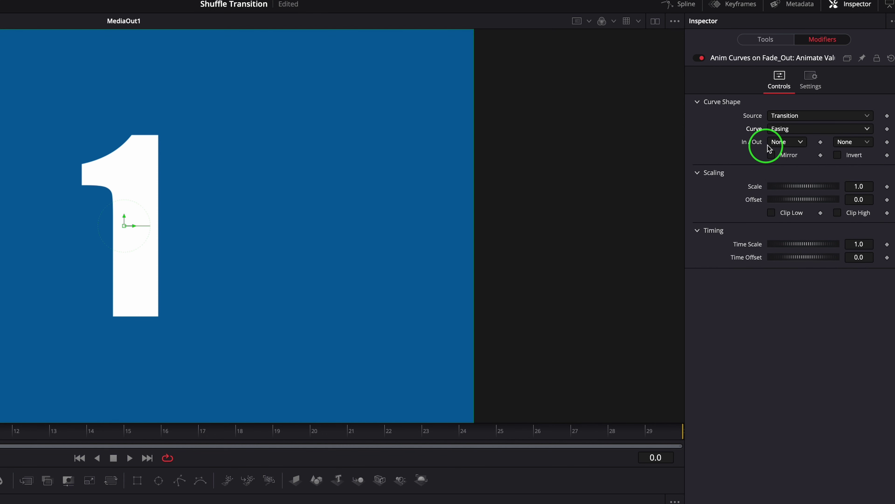
{"action": "left_click", "coordinate": [800, 142]}
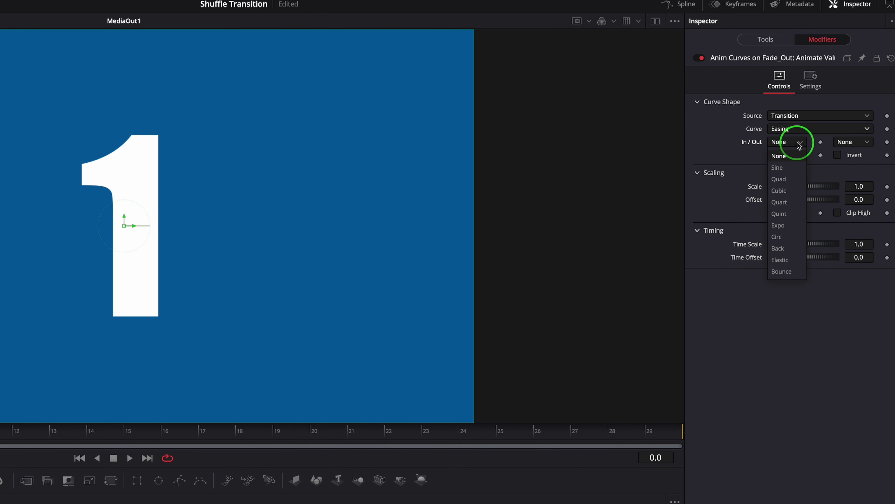
{"action": "left_click", "coordinate": [863, 150]}
{"action": "left_click", "coordinate": [862, 149]}
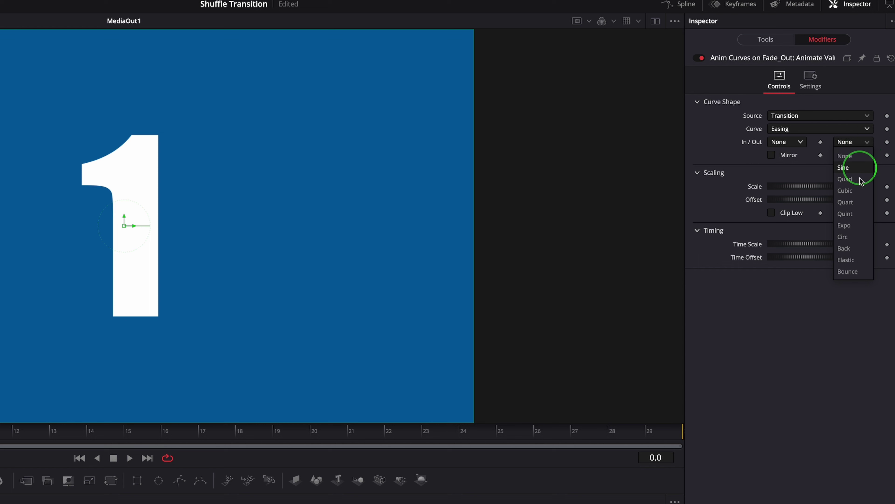
{"action": "left_click", "coordinate": [861, 153]}
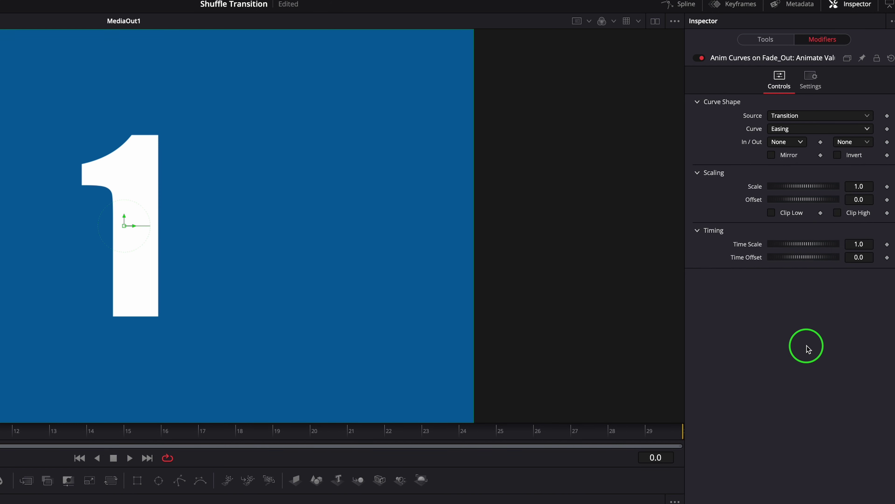
Link Fade_Out's Merge Blend to Animate Value with an expression and preview the fade
{"action": "left_click", "coordinate": [770, 42]}
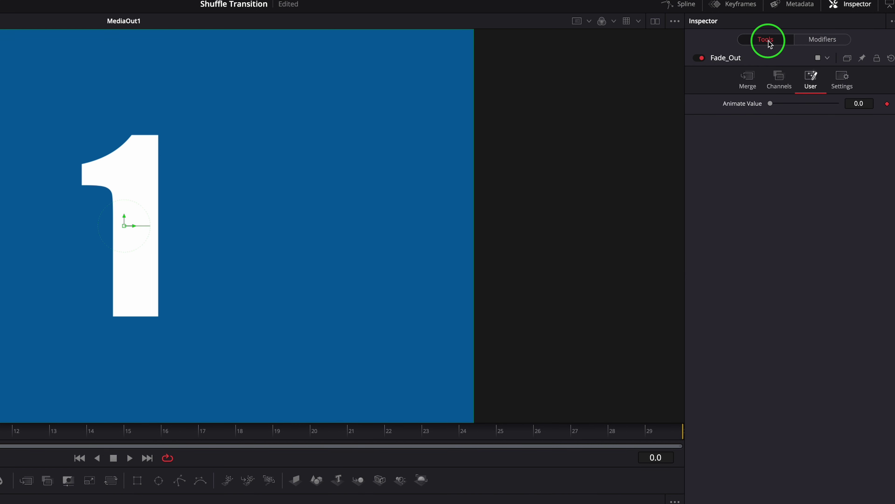
{"action": "left_click", "coordinate": [747, 82]}
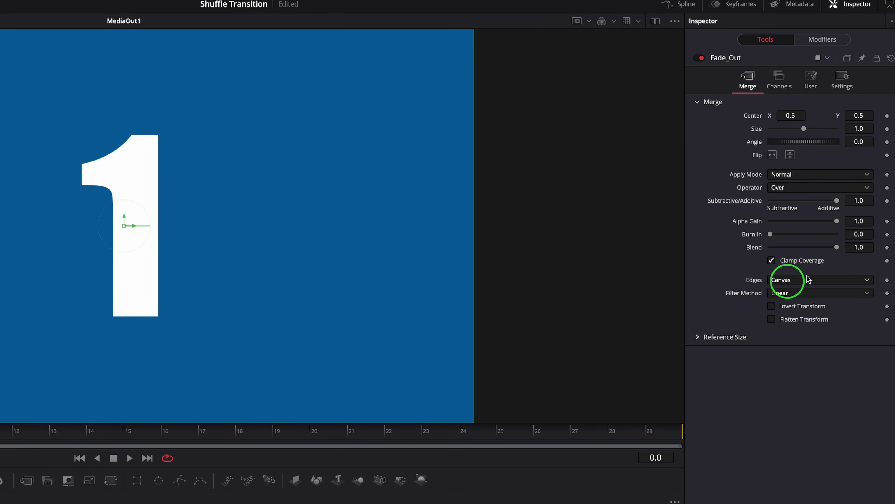
{"action": "left_click", "coordinate": [853, 247]}
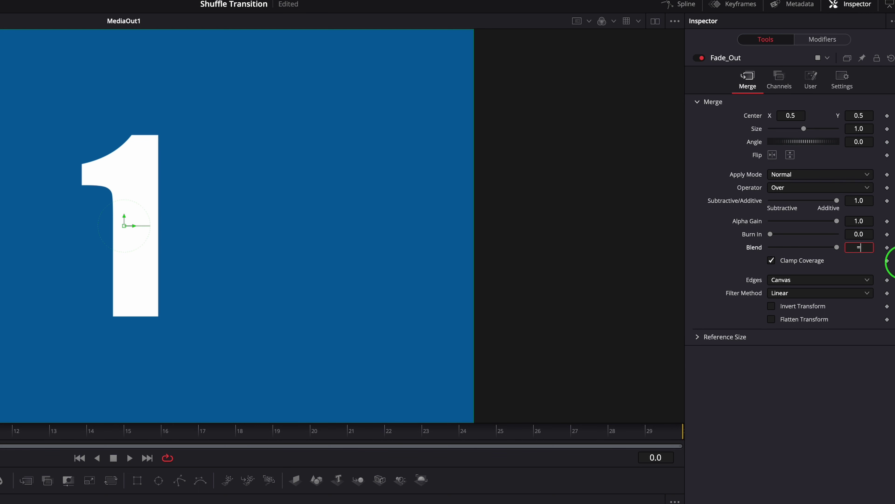
{"action": "type", "text": "="}
{"action": "key", "text": "Return"}
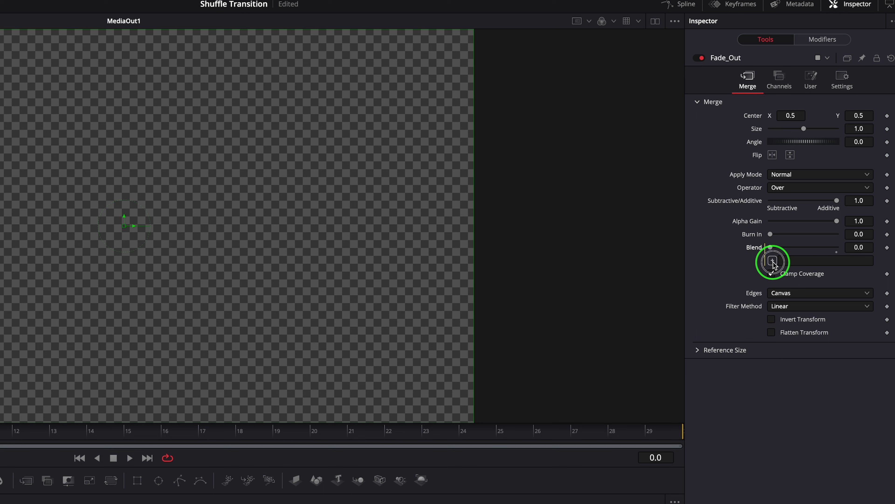
{"action": "left_click_drag", "start_coordinate": [773, 263], "coordinate": [856, 104]}
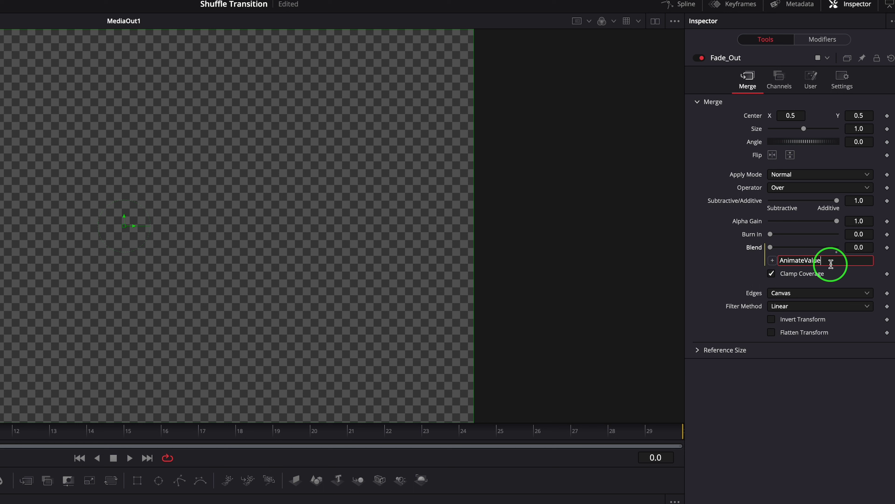
{"action": "left_click", "coordinate": [129, 458]}
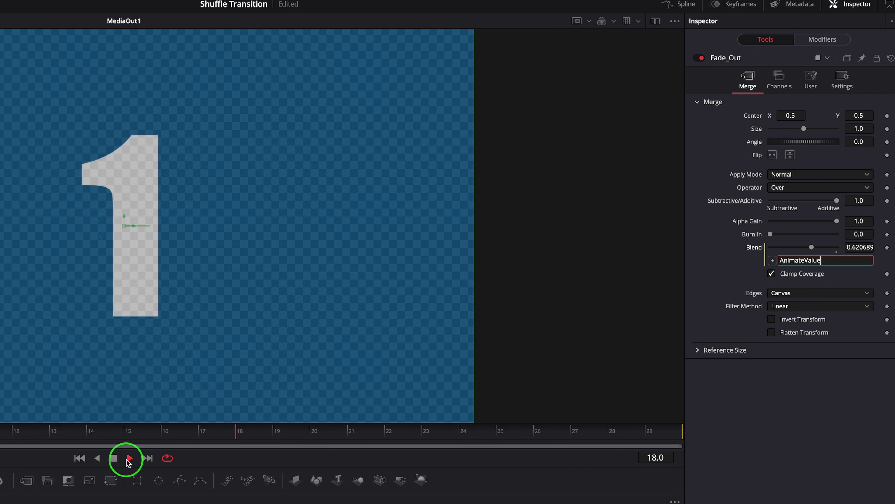
{"action": "left_click", "coordinate": [113, 458]}
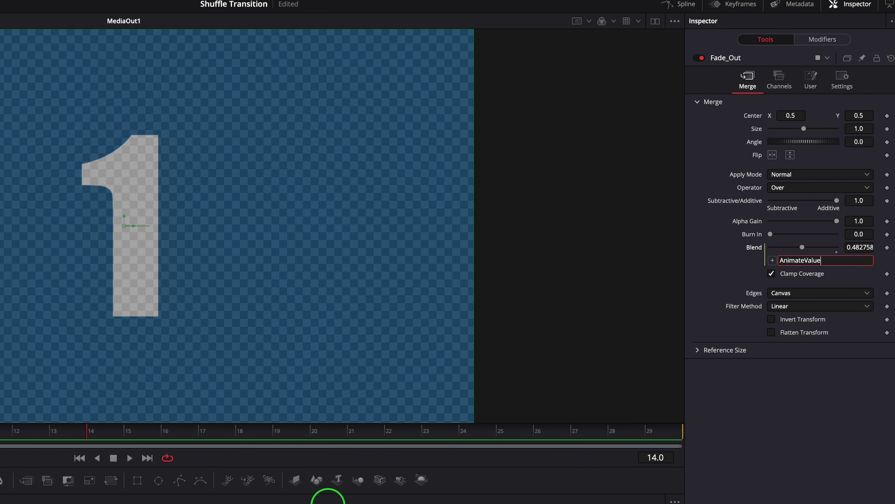
Invert Fade_Out's Blend expression to 1-AnimateValue and scrub frames to check the fade-out
{"action": "left_click", "coordinate": [821, 267]}
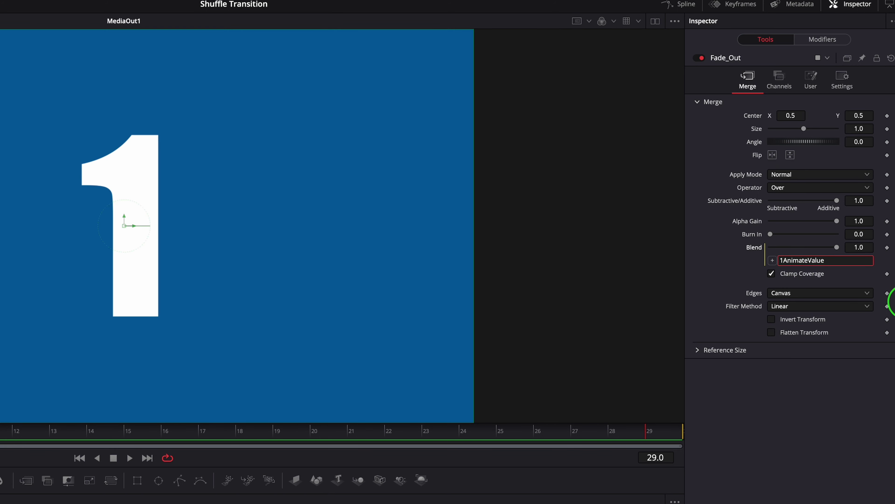
{"action": "left_click", "coordinate": [838, 393]}
{"action": "key", "text": "Home"}
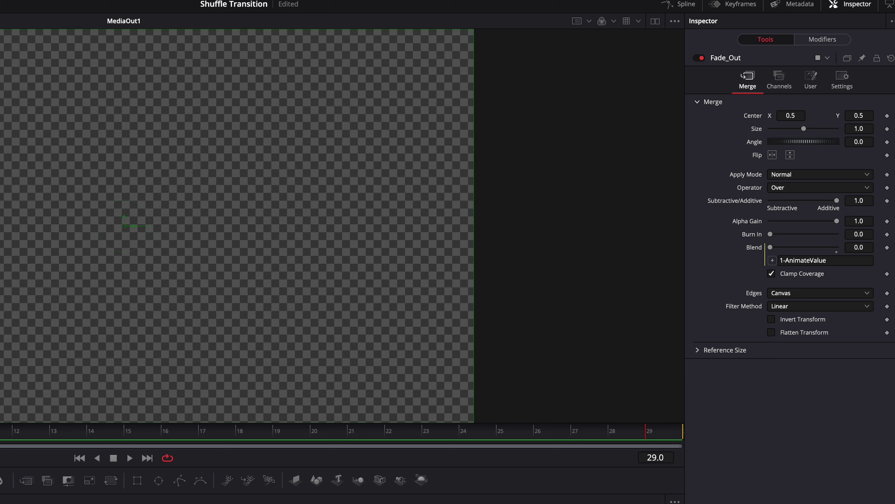
{"action": "left_click_drag", "start_coordinate": [1, 431], "coordinate": [404, 463]}
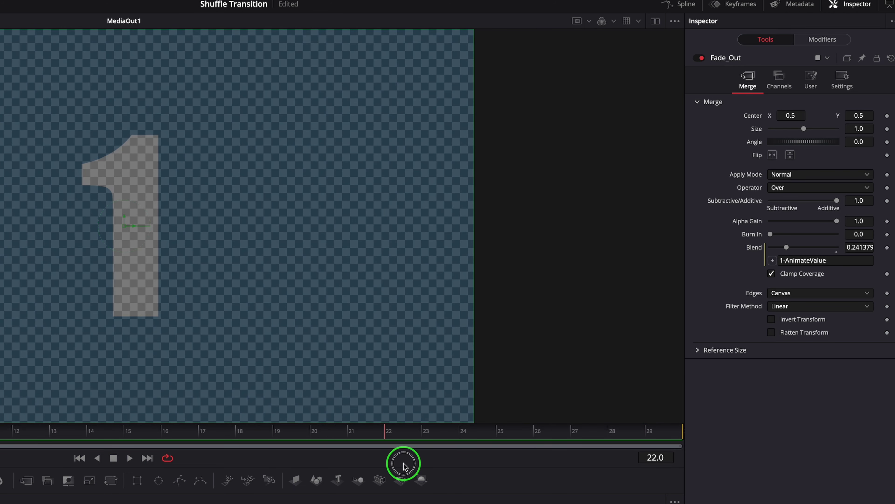
Give Fade_Out's Size the expression 1-AnimateValue/2, then return the playhead to frame 22
{"action": "right_click", "coordinate": [757, 132]}
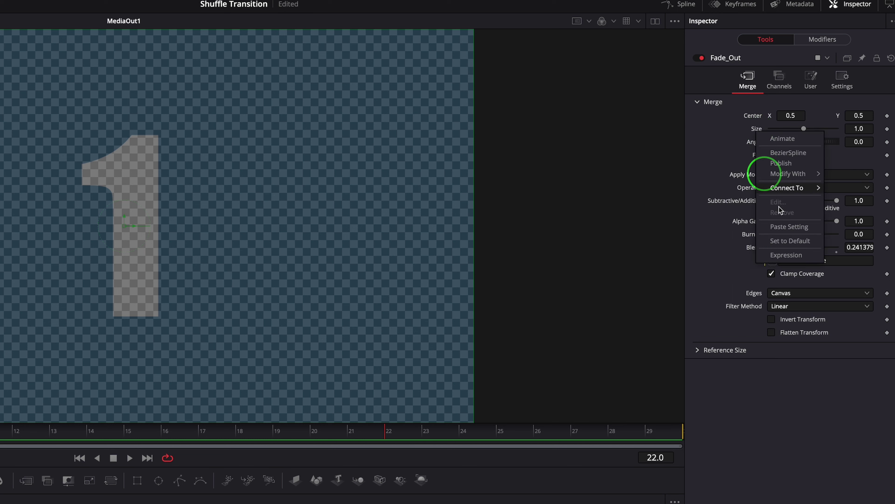
{"action": "left_click", "coordinate": [786, 256]}
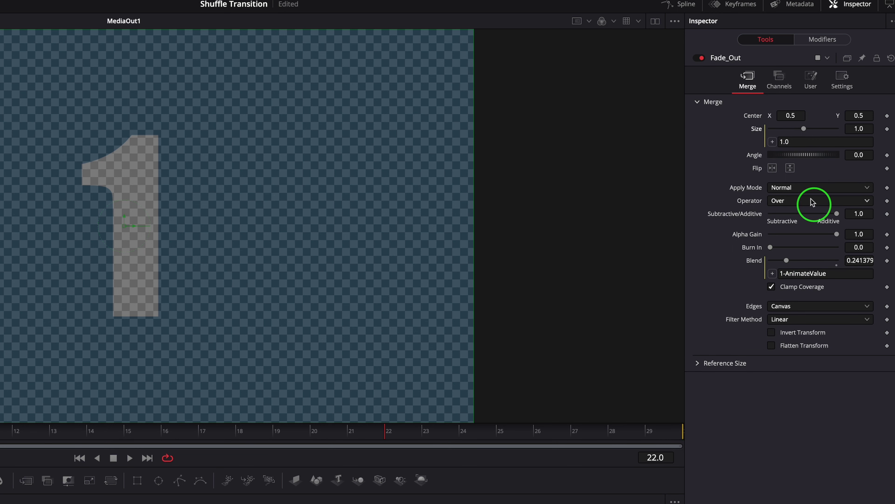
{"action": "triple_click", "coordinate": [793, 145]}
{"action": "type", "text": "1-"}
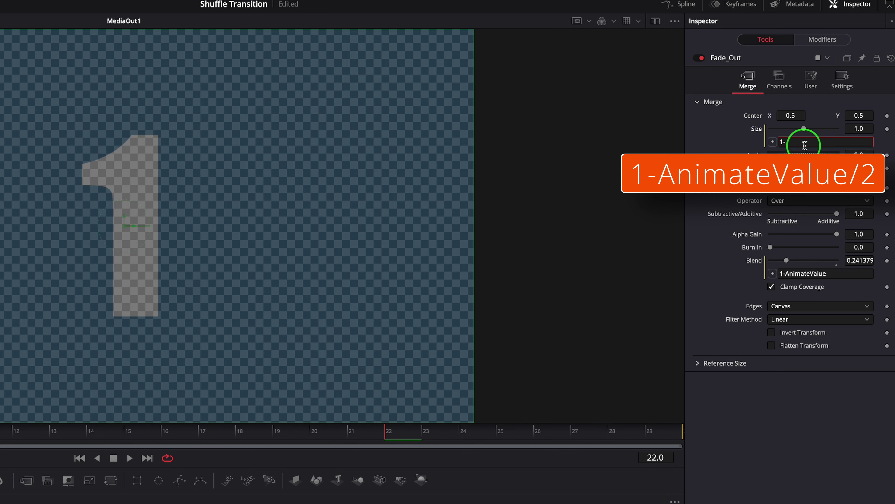
{"action": "type", "text": "AnimateValue/2"}
{"action": "key", "text": "Return"}
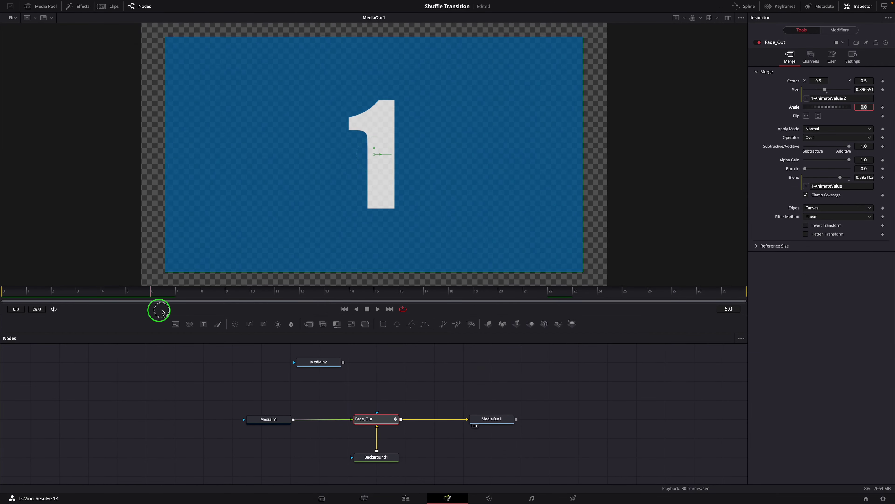
{"action": "left_click_drag", "start_coordinate": [156, 310], "coordinate": [623, 307]}
Merge MediaIn2 onto the Fade_Out output and tidy MediaOut1 beside the new merge
{"action": "left_click", "coordinate": [334, 362]}
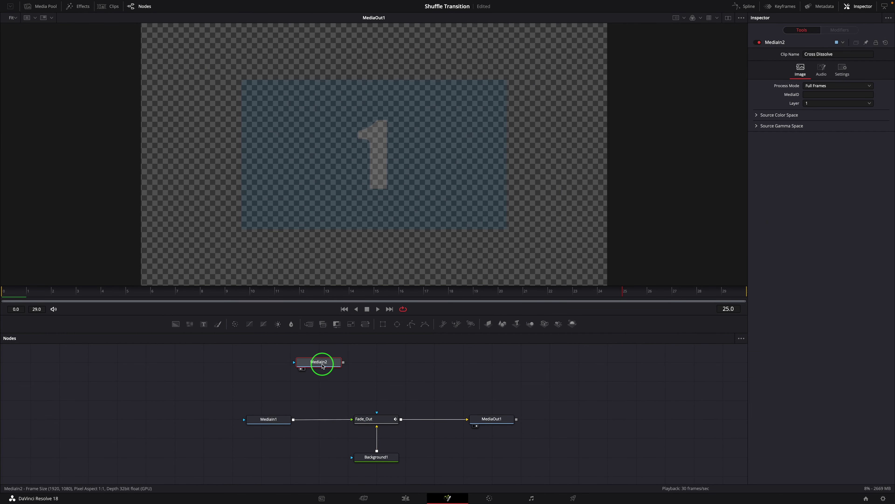
{"action": "left_click_drag", "start_coordinate": [344, 363], "coordinate": [300, 389]}
{"action": "left_click_drag", "start_coordinate": [269, 420], "coordinate": [289, 420]}
{"action": "left_click_drag", "start_coordinate": [524, 421], "coordinate": [495, 382]}
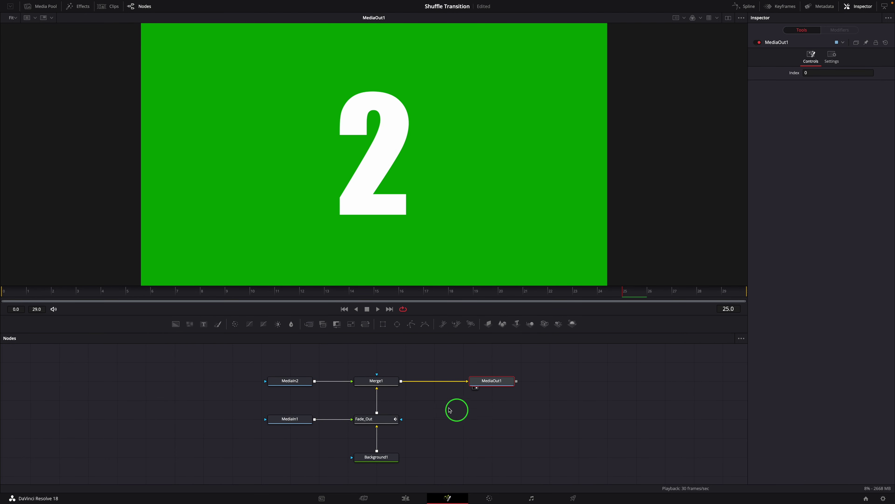
Rename the Merge1 node to Slide_In
{"action": "left_click", "coordinate": [381, 382]}
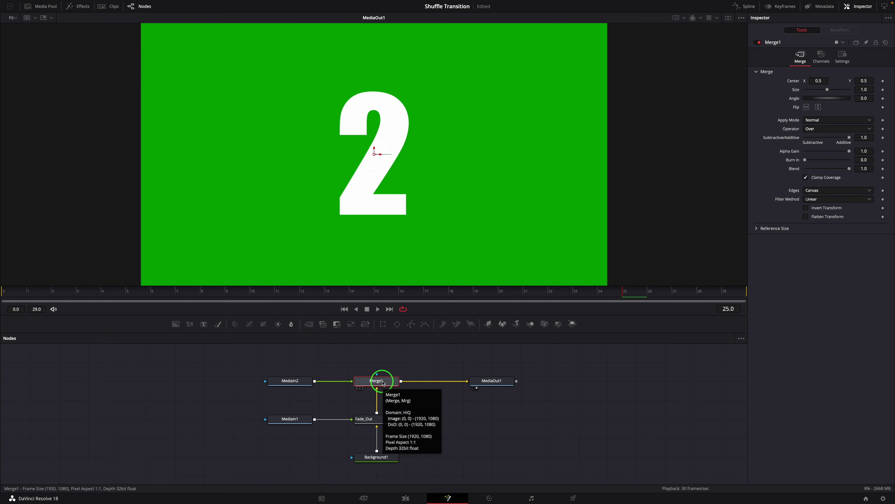
{"action": "right_click", "coordinate": [394, 382]}
{"action": "left_click", "coordinate": [440, 322]}
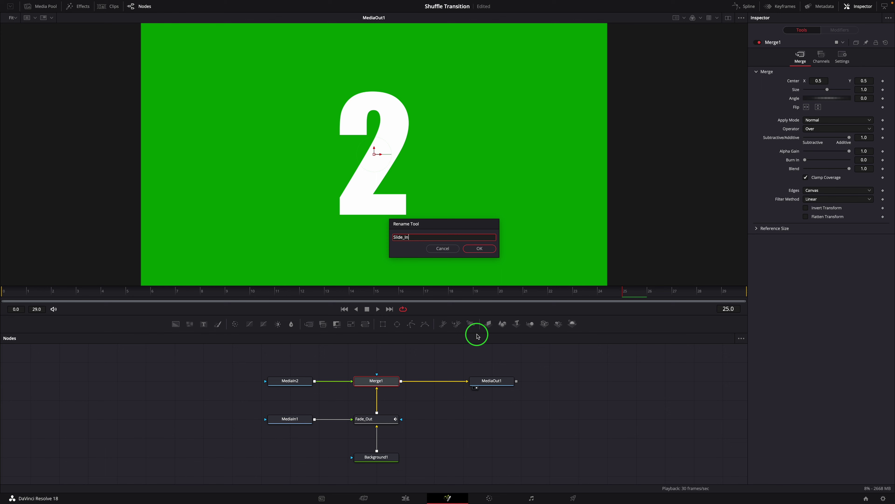
{"action": "key", "text": "Return"}
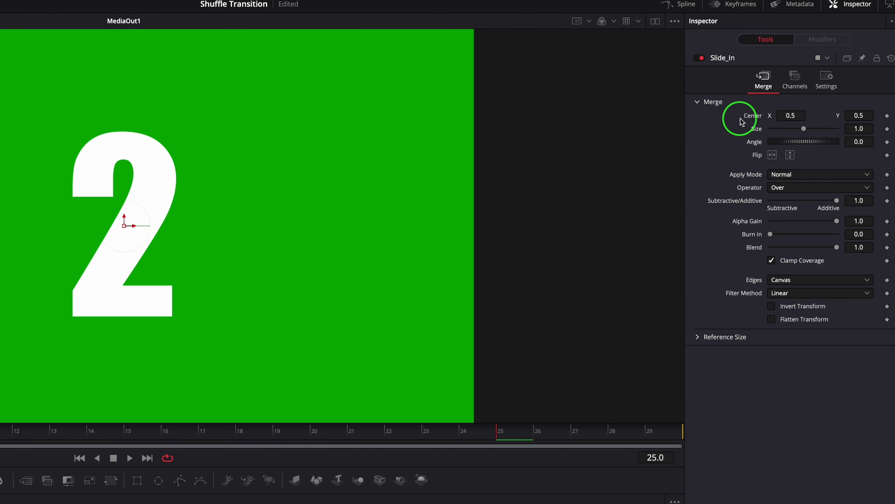
Drive Slide_In's Center with a Vector Result whose Distance is 1-Fade_Out.AnimateValue
{"action": "right_click", "coordinate": [742, 120]}
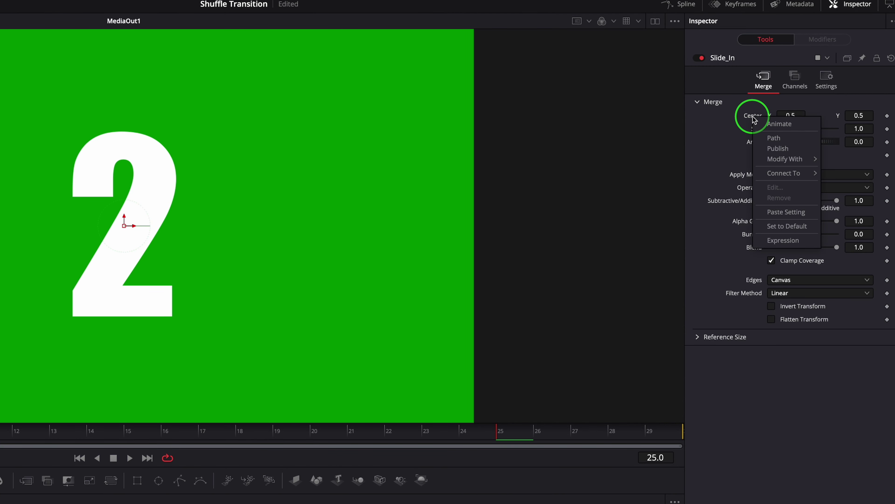
{"action": "mouse_move", "coordinate": [800, 160]}
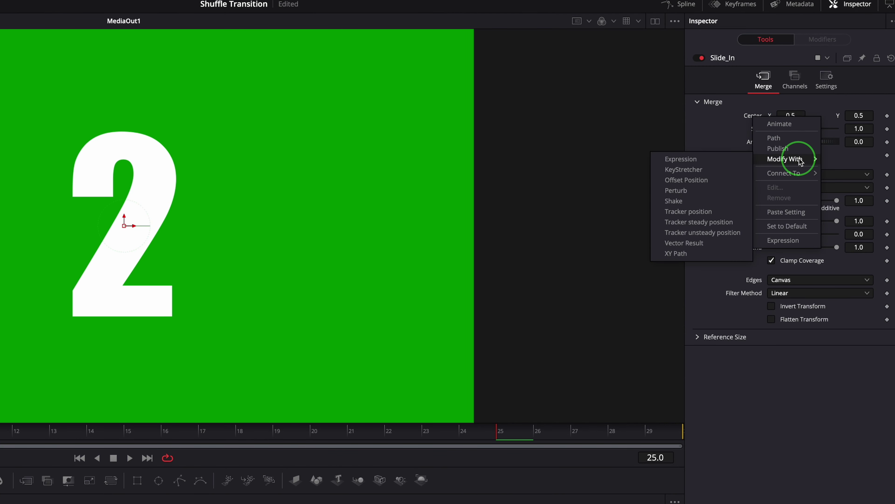
{"action": "left_click", "coordinate": [697, 244]}
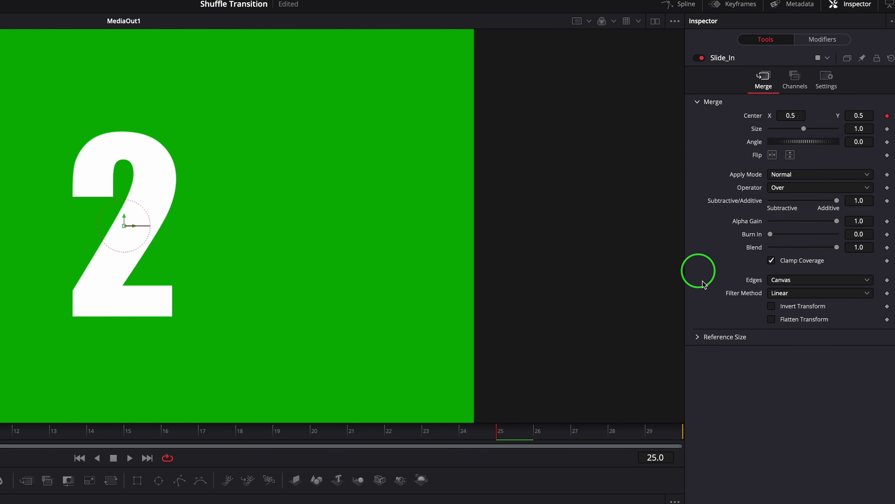
{"action": "left_click", "coordinate": [822, 41]}
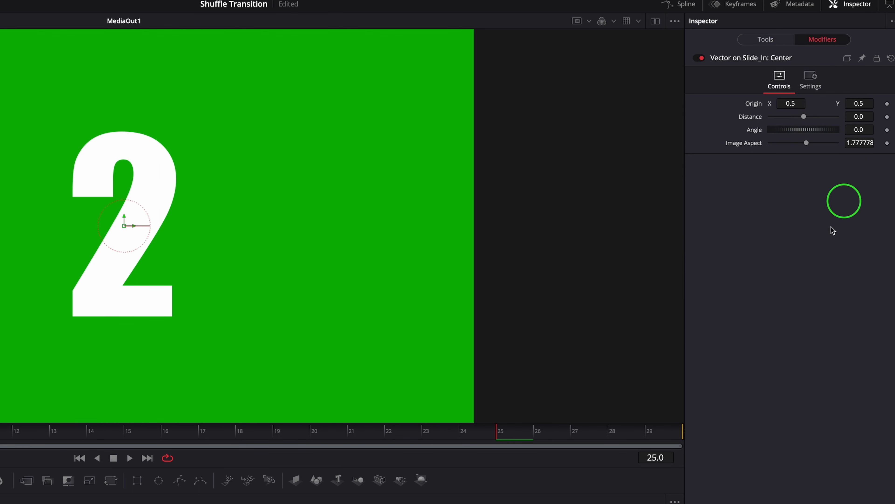
{"action": "left_click", "coordinate": [856, 118]}
{"action": "key", "text": "Return"}
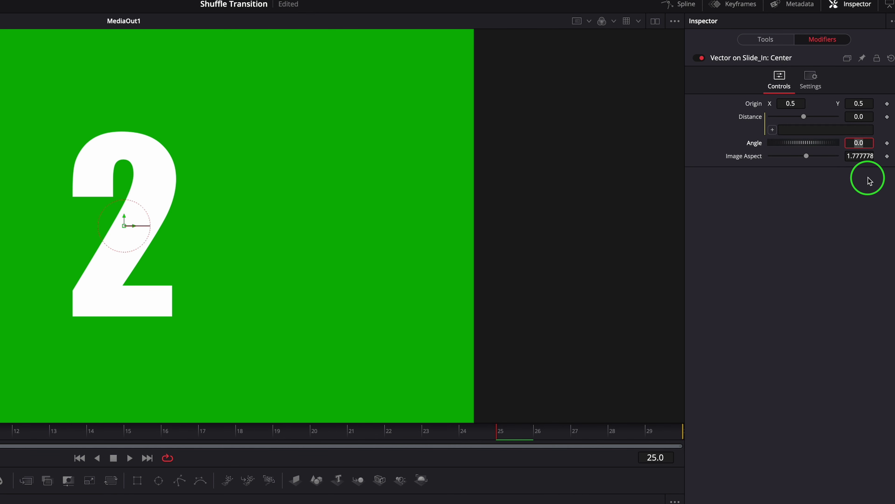
{"action": "left_click", "coordinate": [786, 131]}
{"action": "type", "text": "1-Fade_Out.AnimateValue"}
{"action": "key", "text": "Return"}
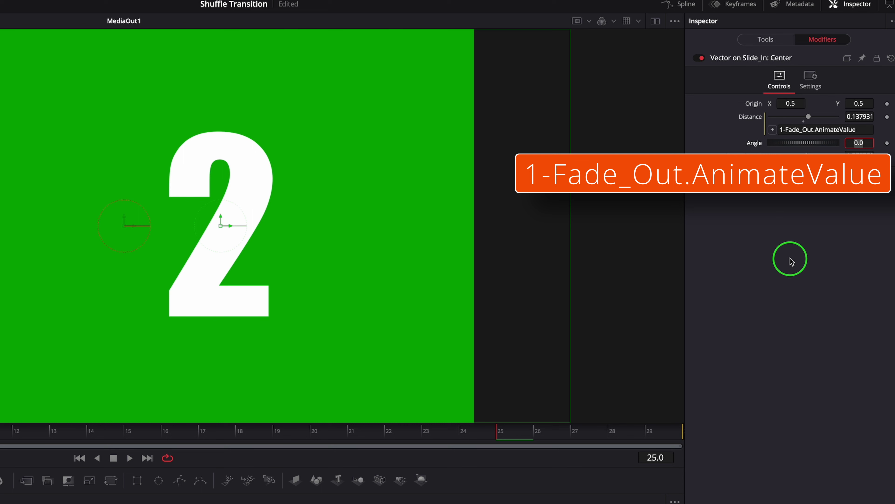
Play and scrub the transition to check the 2 sliding in
{"action": "left_click", "coordinate": [129, 458]}
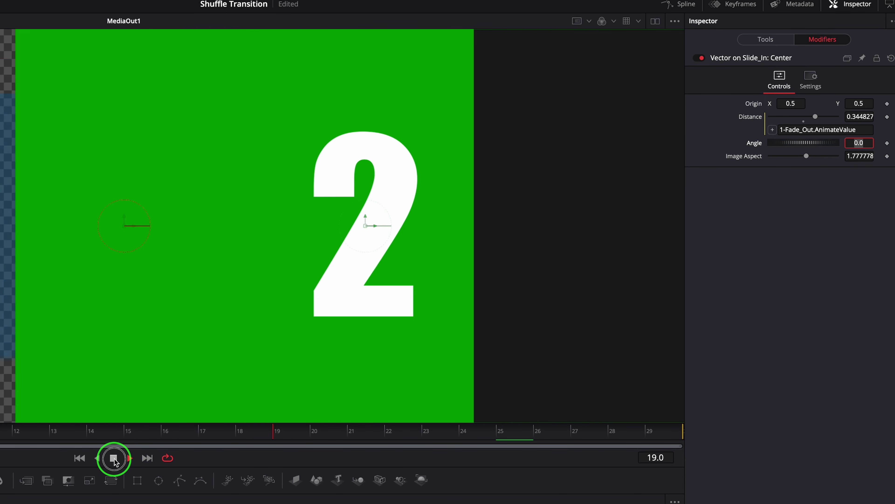
{"action": "left_click", "coordinate": [113, 458]}
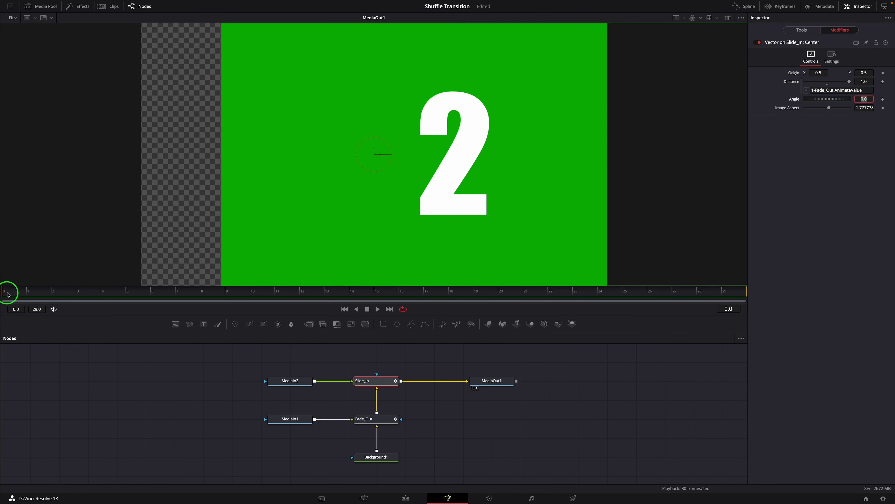
{"action": "left_click_drag", "start_coordinate": [10, 290], "coordinate": [709, 320]}
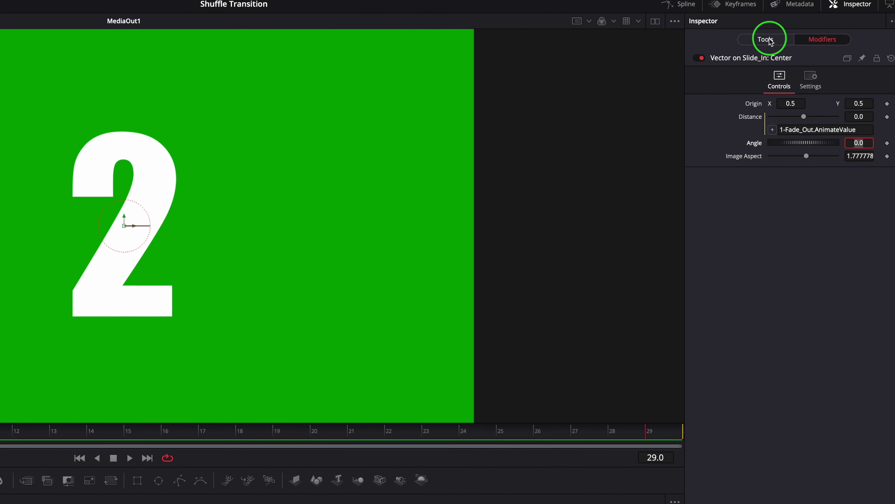
Set Slide_In's Size to the expression Fade_Out.AnimateValue/2+0.5 and preview playback to frame 27
{"action": "left_click", "coordinate": [768, 40]}
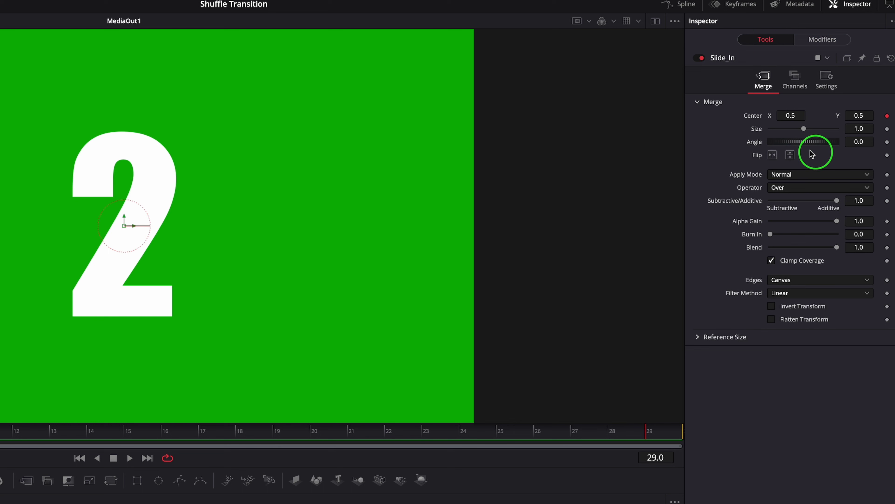
{"action": "left_click", "coordinate": [858, 128]}
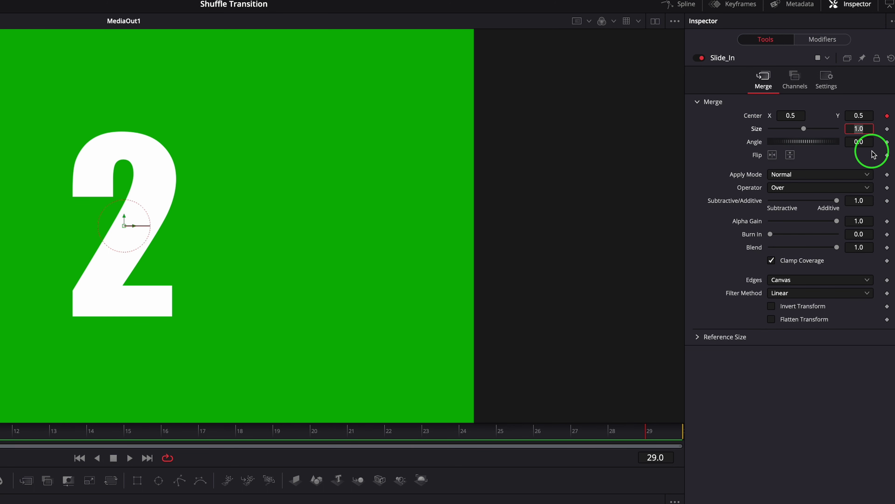
{"action": "type", "text": "="}
{"action": "key", "text": "Return"}
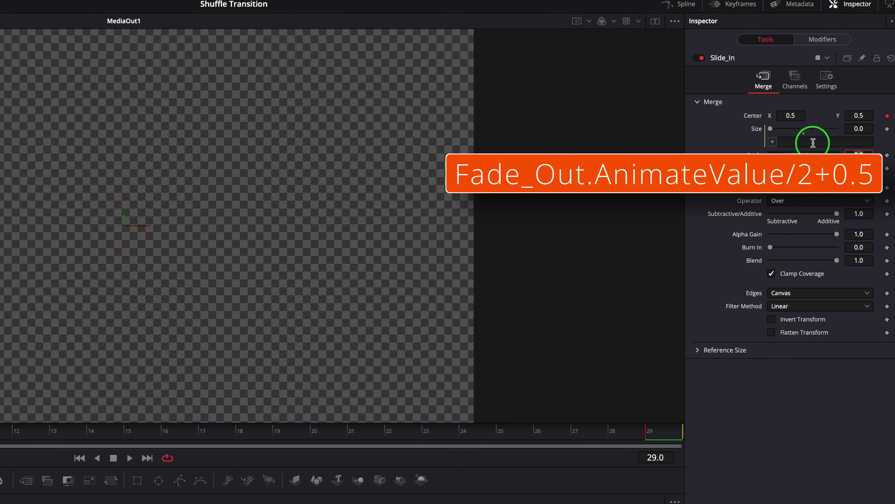
{"action": "type", "text": "Fade_Out.AnimateValue/2+0.5"}
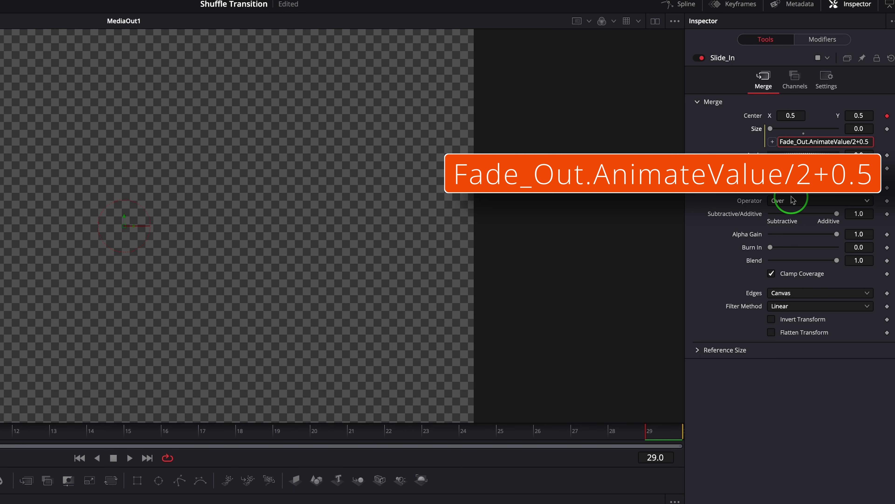
{"action": "key", "text": "Return"}
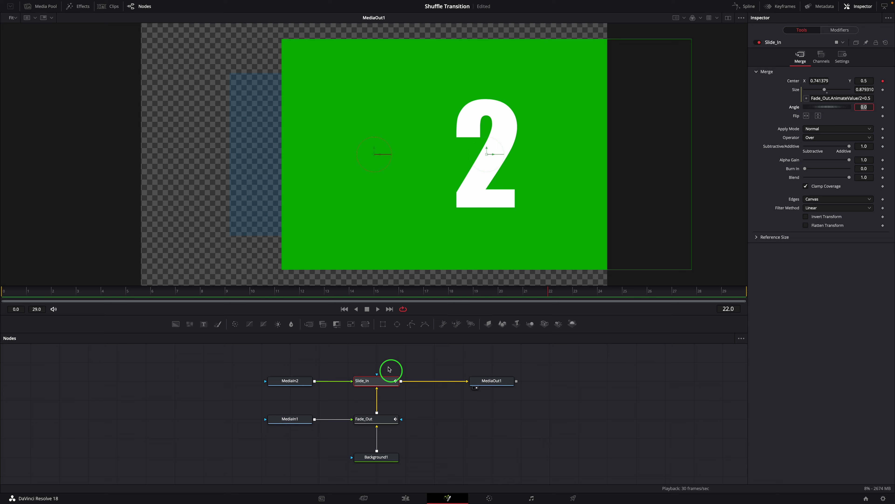
{"action": "left_click", "coordinate": [377, 309]}
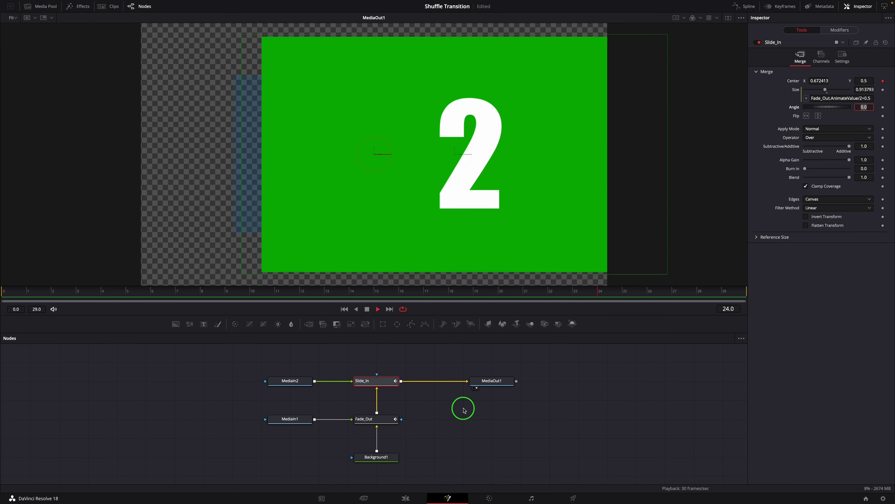
{"action": "left_click", "coordinate": [367, 309]}
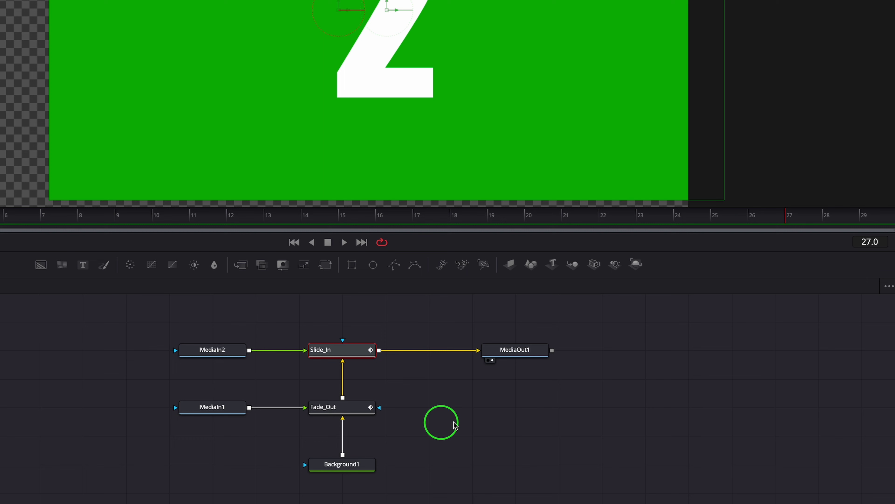
Select Fade_Out and Slide_In, then box-select to include Background1
{"action": "left_click", "coordinate": [341, 408]}
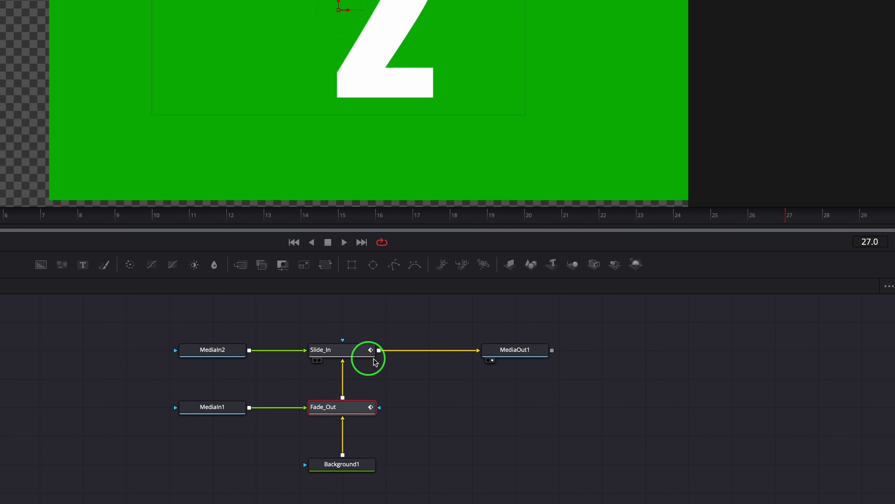
{"action": "left_click", "coordinate": [337, 349]}
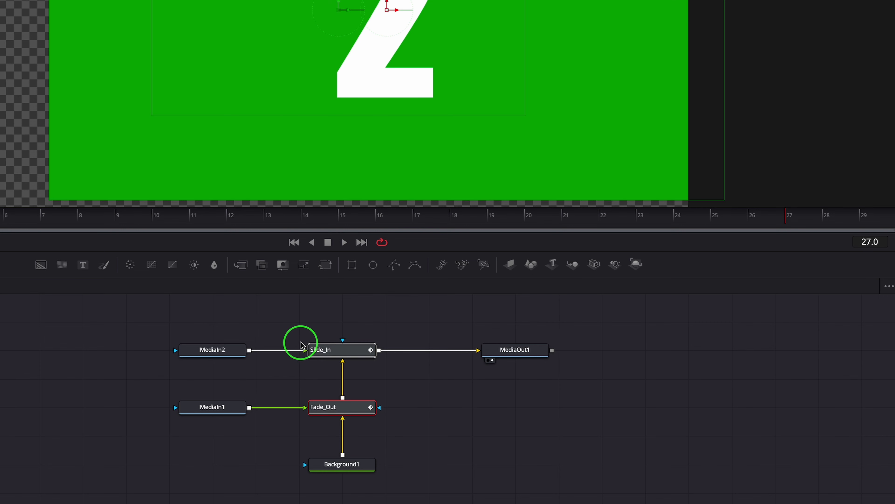
{"action": "left_click_drag", "start_coordinate": [283, 330], "coordinate": [413, 485]}
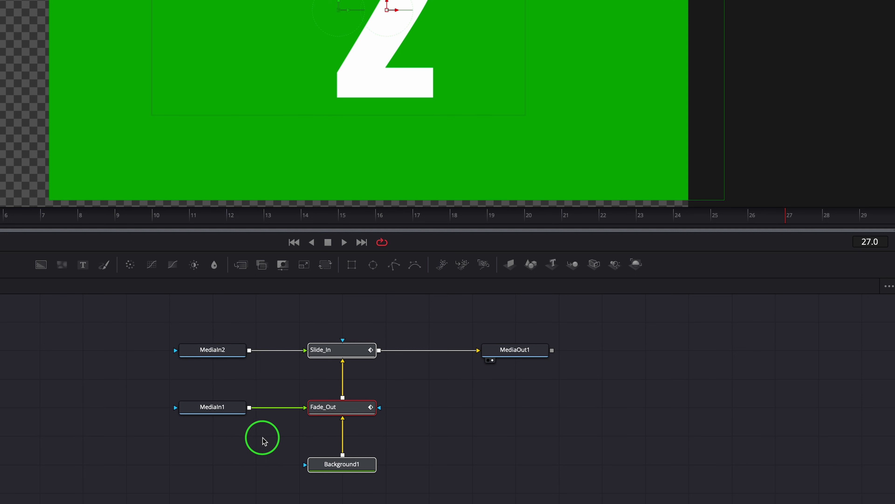
Create a macro from the selected nodes and select its default name to replace it
{"action": "left_click", "coordinate": [360, 470]}
{"action": "right_click", "coordinate": [360, 470]}
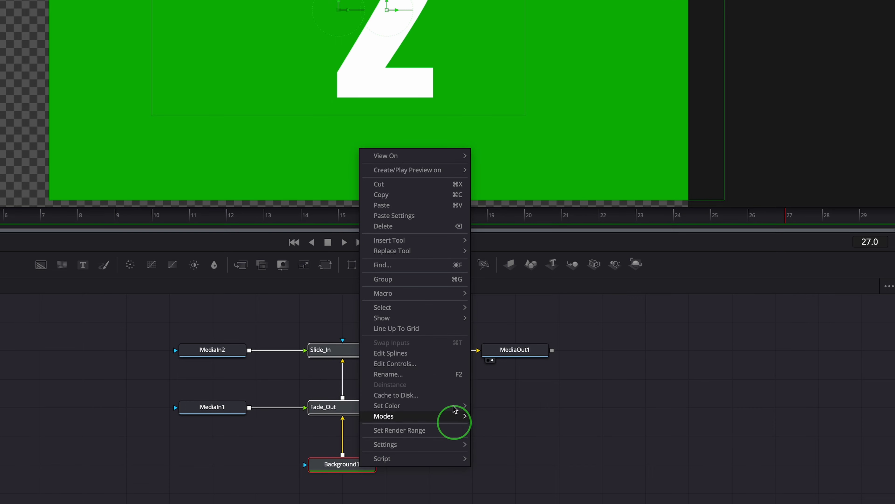
{"action": "mouse_move", "coordinate": [450, 296]}
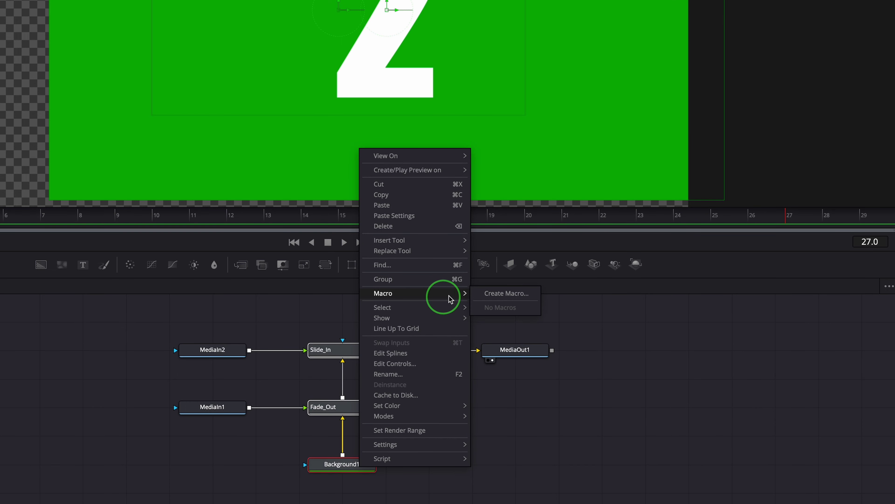
{"action": "left_click", "coordinate": [507, 293]}
{"action": "double_click", "coordinate": [433, 28]}
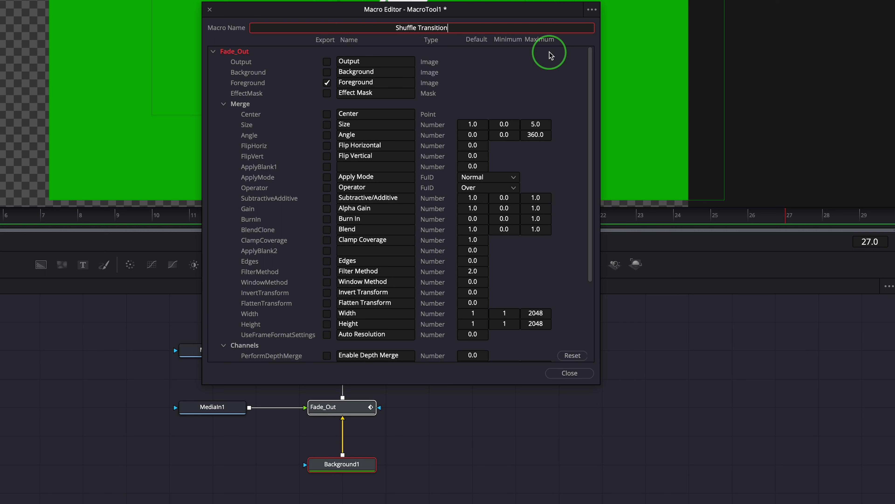
Export AnimCurves1's EaseIn and EaseOut controls, labelled Ease In / Out and Out
{"action": "left_click", "coordinate": [213, 51]}
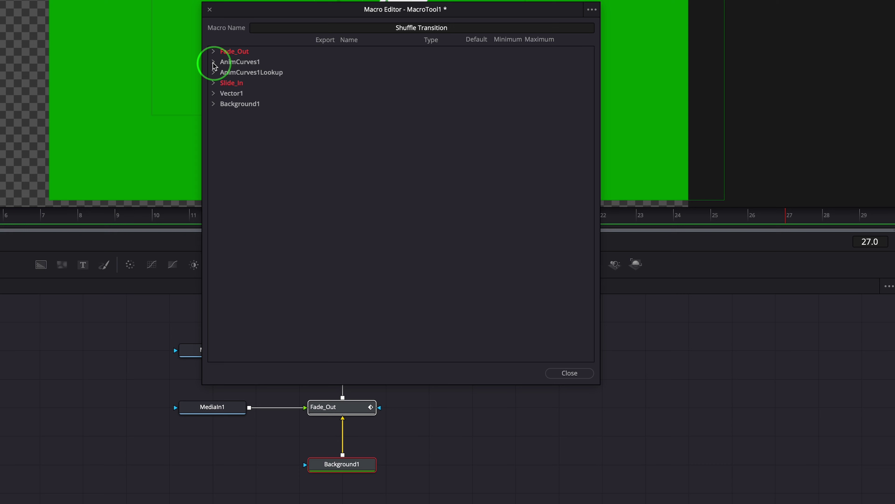
{"action": "left_click", "coordinate": [213, 62]}
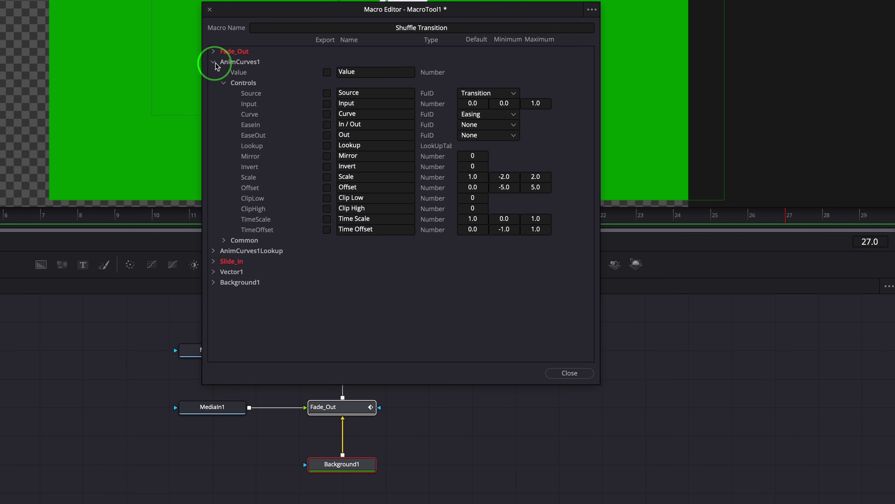
{"action": "left_click", "coordinate": [327, 124]}
{"action": "left_click", "coordinate": [327, 136]}
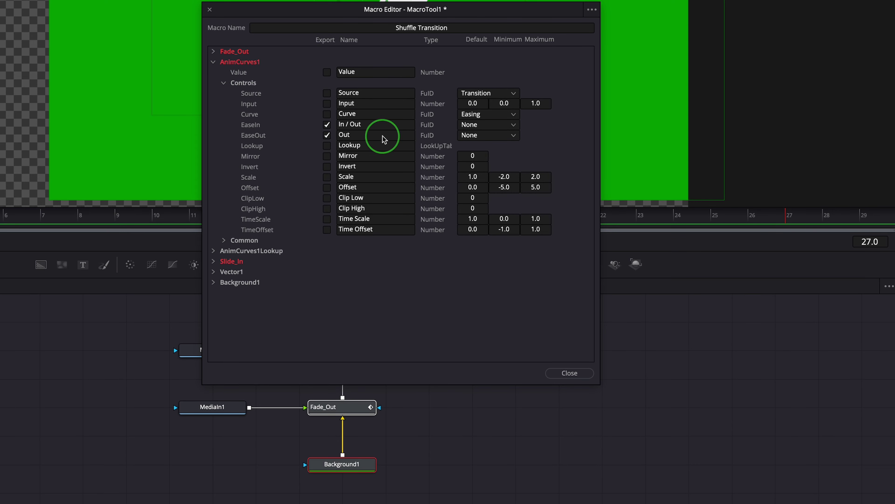
{"action": "left_click", "coordinate": [402, 130]}
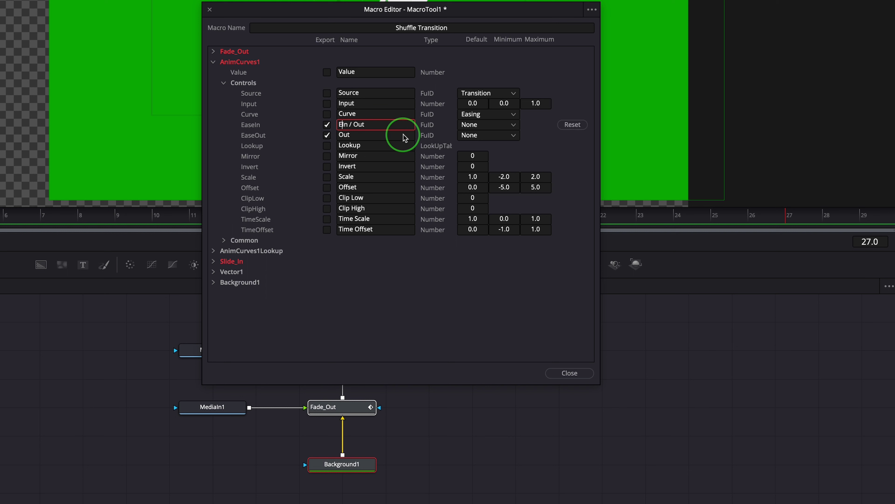
{"action": "left_click", "coordinate": [381, 136]}
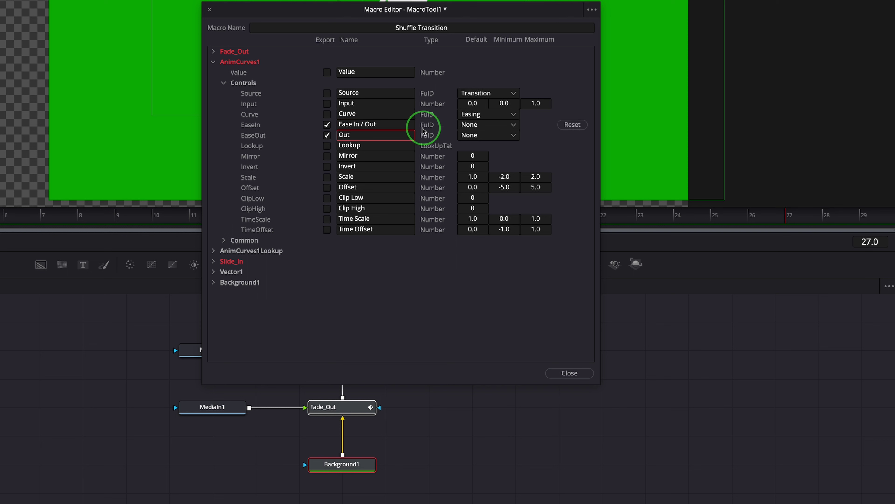
Save the Shuffle Transition macro as a group and close the Macro Editor
{"action": "left_click", "coordinate": [593, 10]}
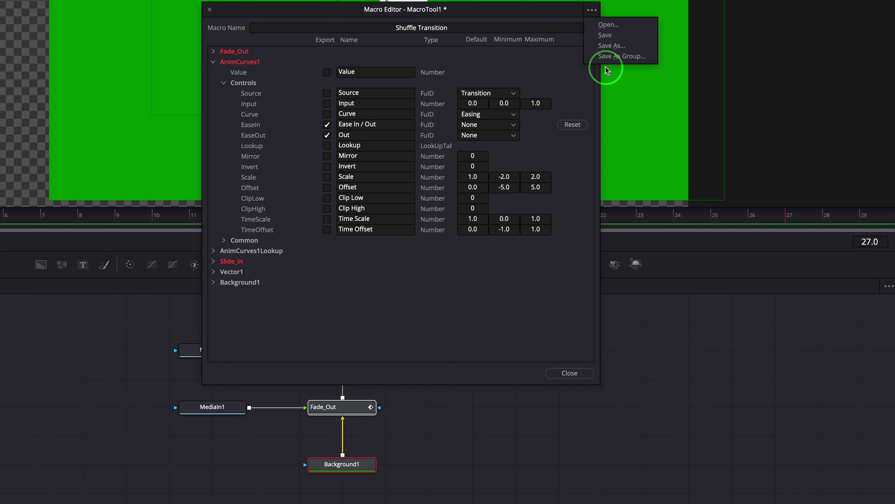
{"action": "left_click", "coordinate": [622, 57]}
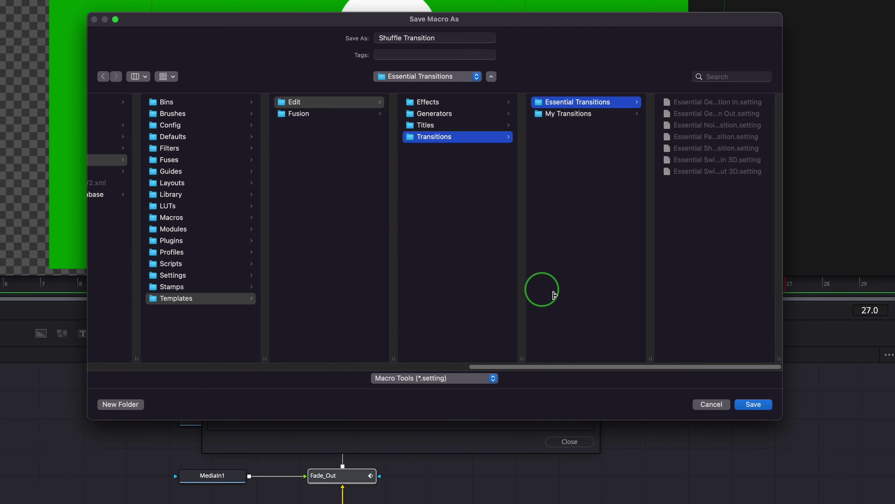
{"action": "left_click", "coordinate": [757, 404]}
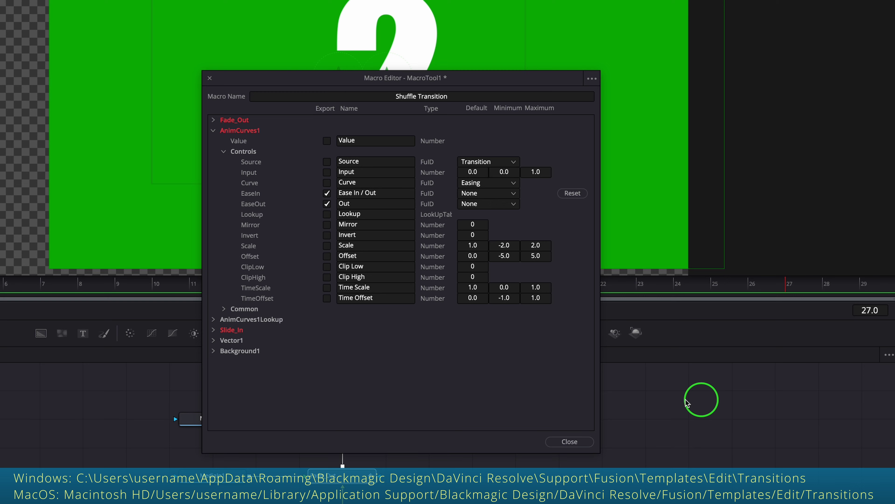
{"action": "left_click", "coordinate": [569, 441]}
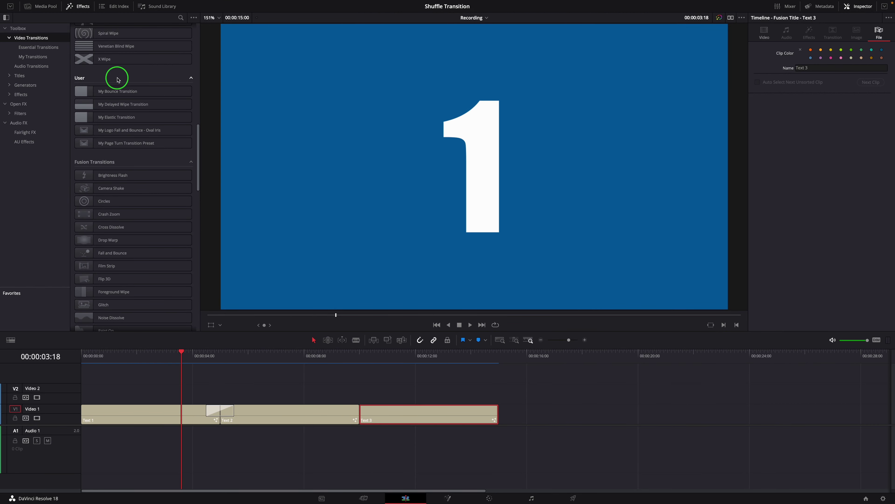
Place Shuffle Transition from Essential Transitions on the Text 2/Text 3 cut and play it
{"action": "left_click", "coordinate": [56, 50]}
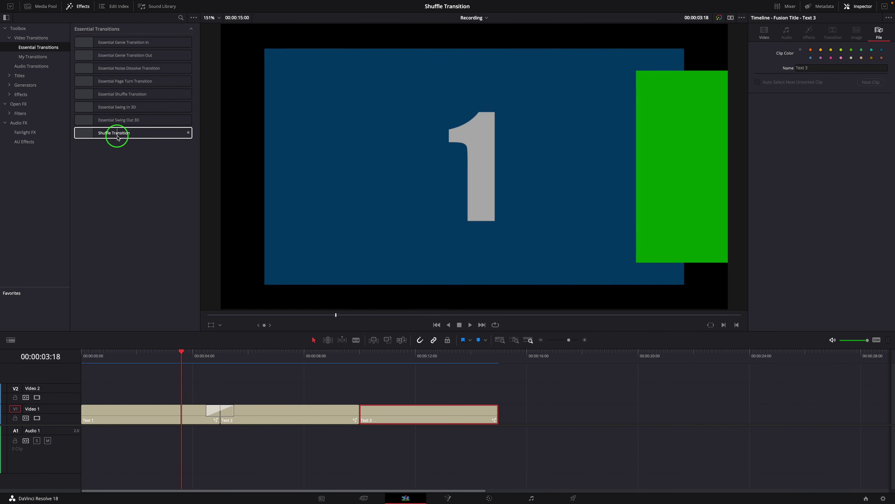
{"action": "left_click_drag", "start_coordinate": [118, 138], "coordinate": [357, 413]}
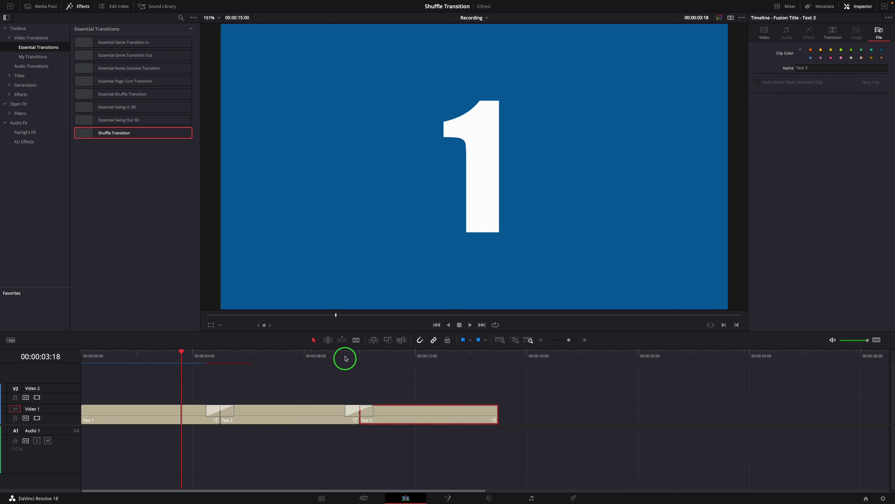
{"action": "left_click", "coordinate": [345, 356]}
{"action": "key", "text": "space"}
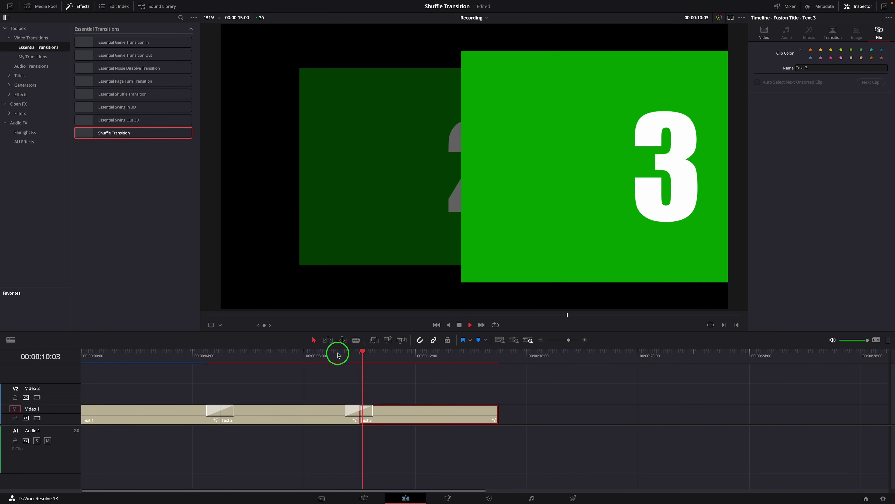
{"action": "left_click", "coordinate": [337, 354]}
{"action": "key", "text": "space"}
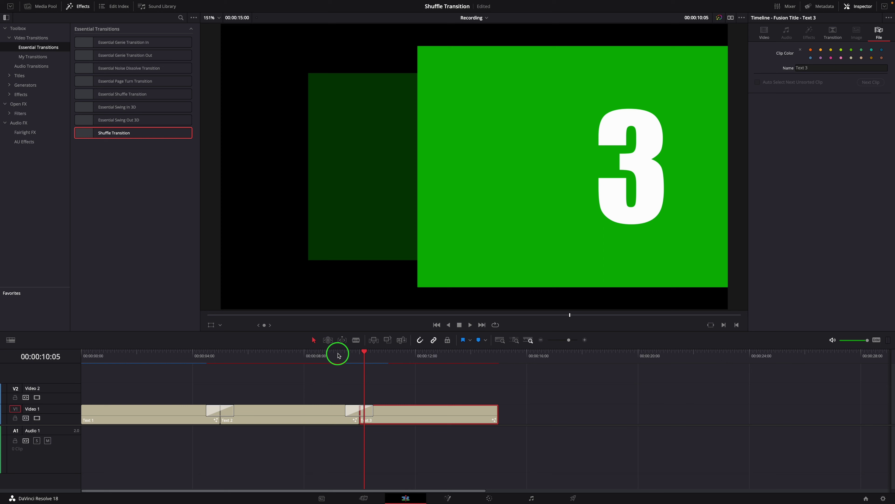
Set the transition's Ease In / Out to Quint and preview it
{"action": "left_click", "coordinate": [371, 412]}
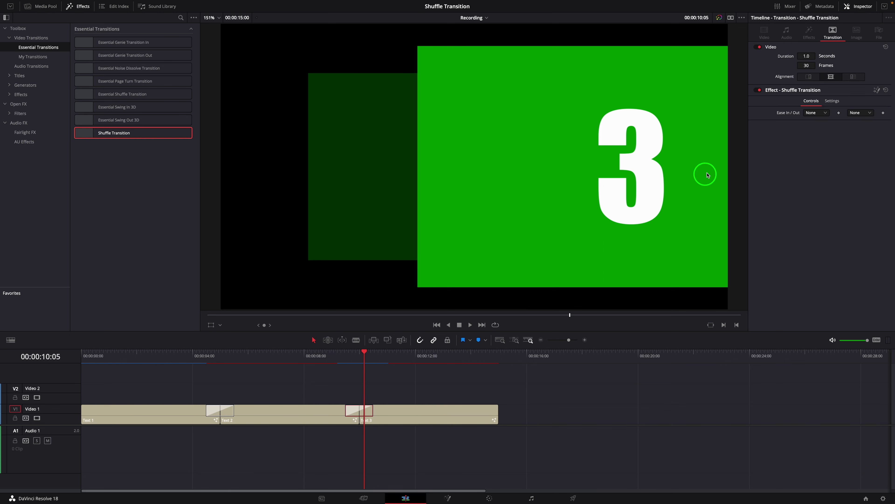
{"action": "left_click", "coordinate": [825, 113]}
{"action": "left_click", "coordinate": [827, 173]}
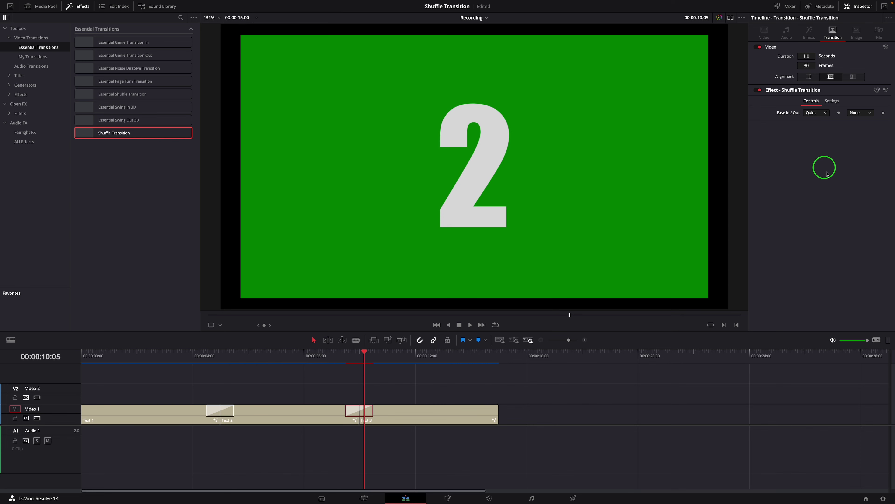
{"action": "left_click", "coordinate": [346, 362]}
{"action": "key", "text": "space"}
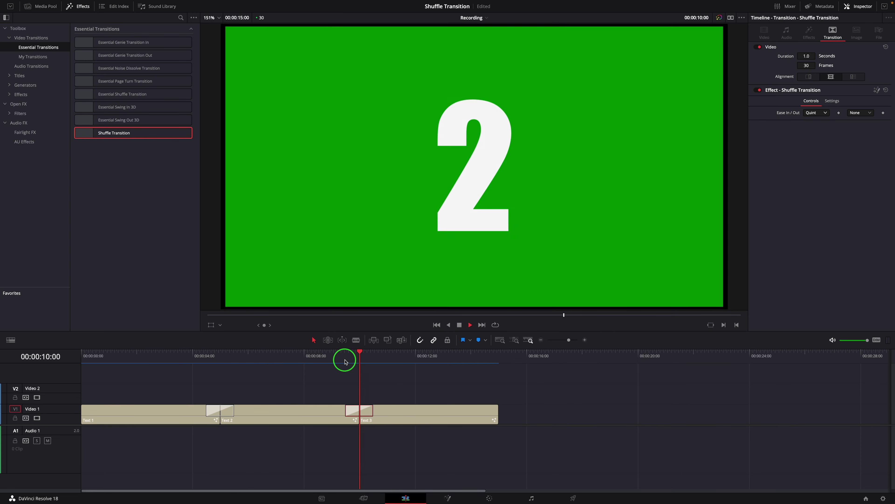
{"action": "left_click", "coordinate": [345, 362]}
{"action": "key", "text": "space"}
Change Ease In / Out to Circ and play the transition again
{"action": "left_click", "coordinate": [369, 410]}
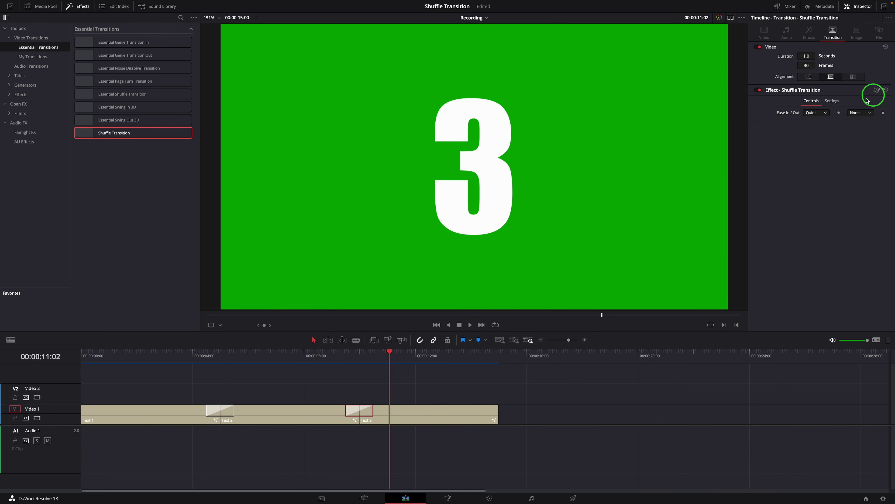
{"action": "left_click", "coordinate": [822, 113]}
{"action": "left_click", "coordinate": [811, 176]}
{"action": "left_click", "coordinate": [348, 356]}
{"action": "key", "text": "space"}
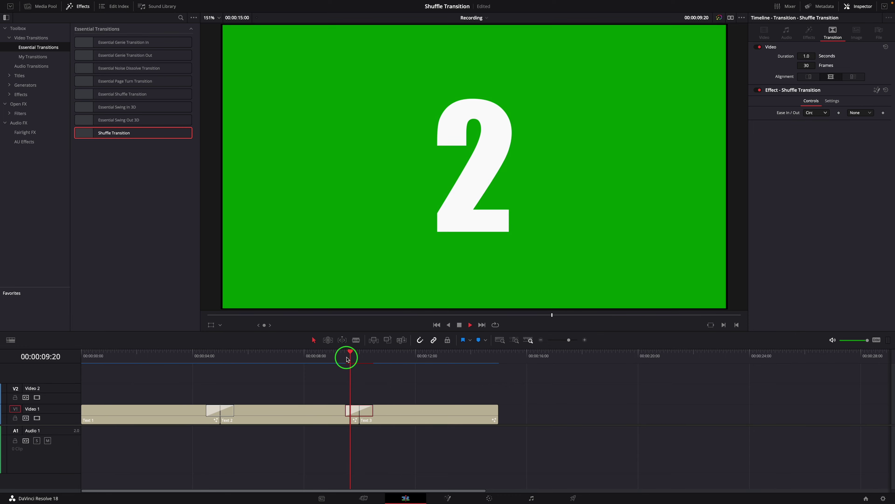
{"action": "left_click", "coordinate": [347, 358]}
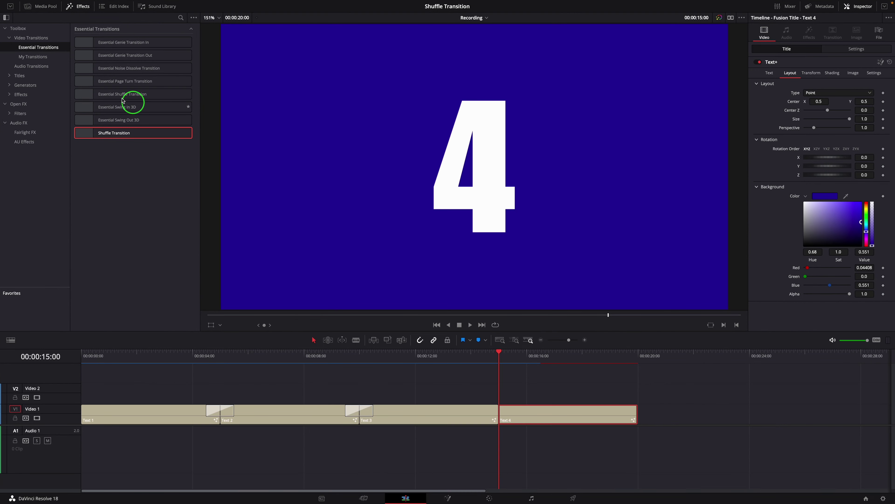
Place Essential Shuffle Transition on the Text 3/Text 4 cut and play it back
{"action": "left_click", "coordinate": [83, 93]}
{"action": "left_click_drag", "start_coordinate": [84, 96], "coordinate": [499, 413]}
{"action": "left_click", "coordinate": [487, 357]}
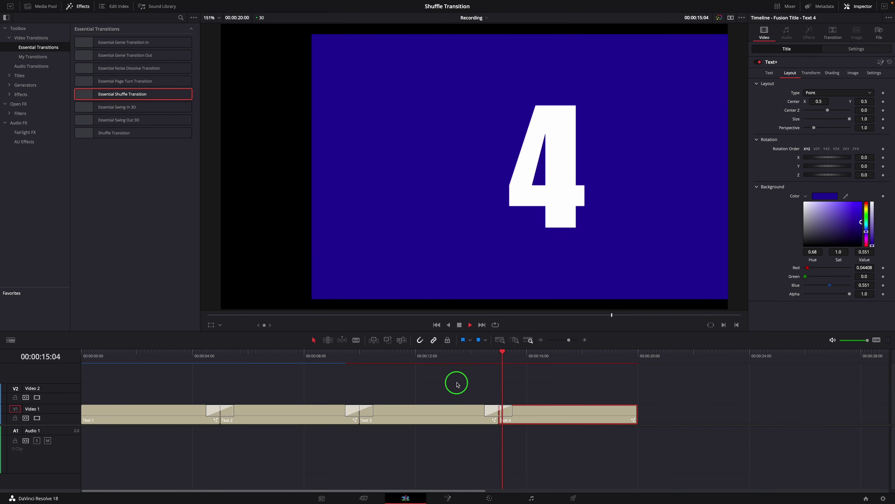
{"action": "left_click", "coordinate": [488, 359]}
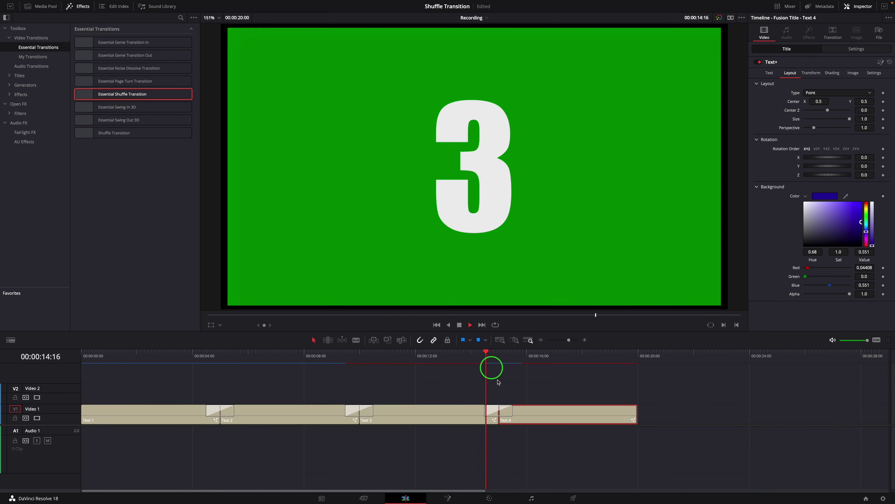
Open the Essential Shuffle Transition in the Fusion page and move MediaIn2 above the node line
{"action": "left_click", "coordinate": [509, 413]}
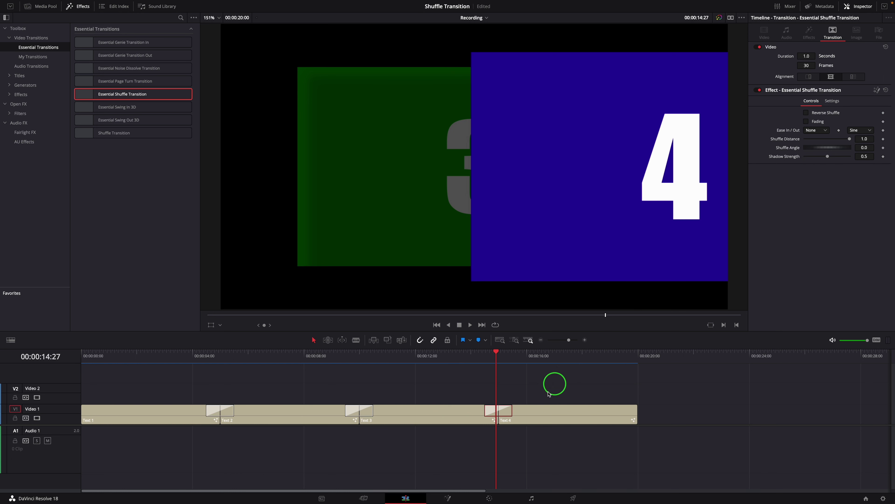
{"action": "right_click", "coordinate": [508, 415]}
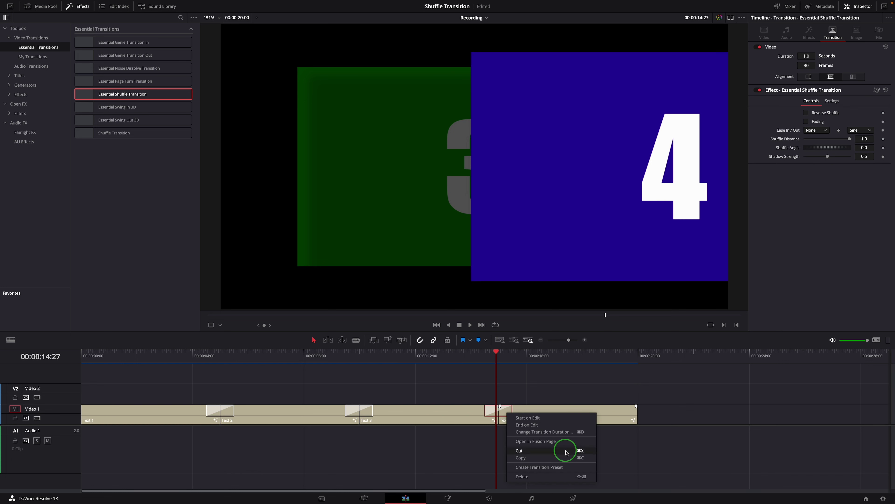
{"action": "left_click", "coordinate": [549, 442]}
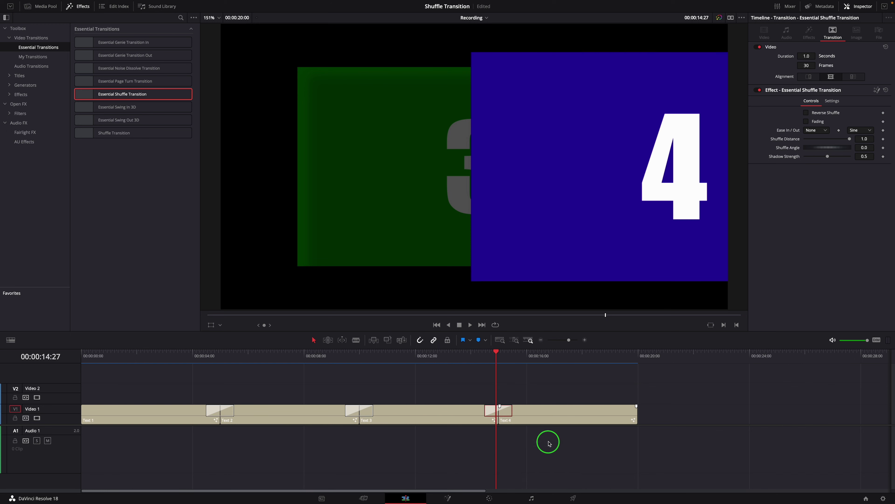
{"action": "left_click_drag", "start_coordinate": [342, 433], "coordinate": [231, 374]}
Expand the EssentialShuffleTransition group and spread MediaIn1, MediaIn2 and MediaOut1 apart
{"action": "left_click_drag", "start_coordinate": [525, 430], "coordinate": [613, 430]}
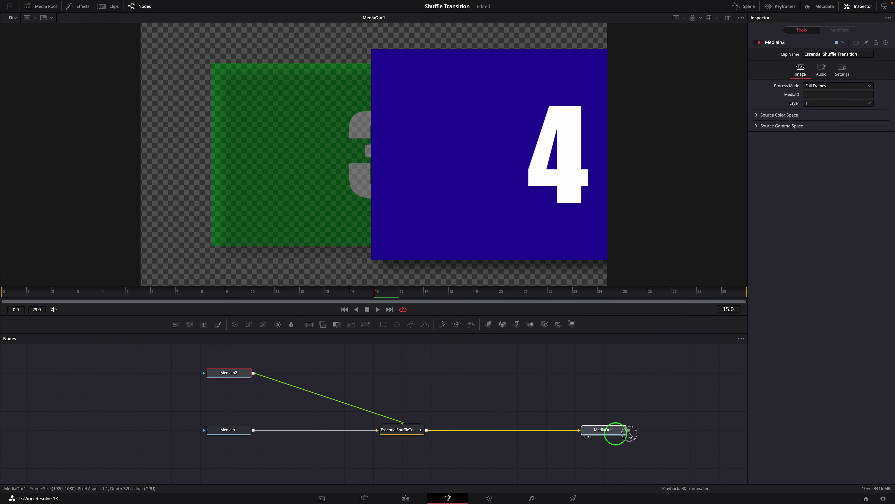
{"action": "left_click", "coordinate": [421, 429]}
{"action": "left_click_drag", "start_coordinate": [208, 426], "coordinate": [91, 427]}
{"action": "left_click_drag", "start_coordinate": [230, 367], "coordinate": [143, 366]}
{"action": "left_click_drag", "start_coordinate": [525, 382], "coordinate": [526, 350]}
{"action": "scroll", "coordinate": [614, 389], "scroll_direction": "down", "scroll_amount": 2}
{"action": "left_click_drag", "start_coordinate": [584, 411], "coordinate": [626, 357]}
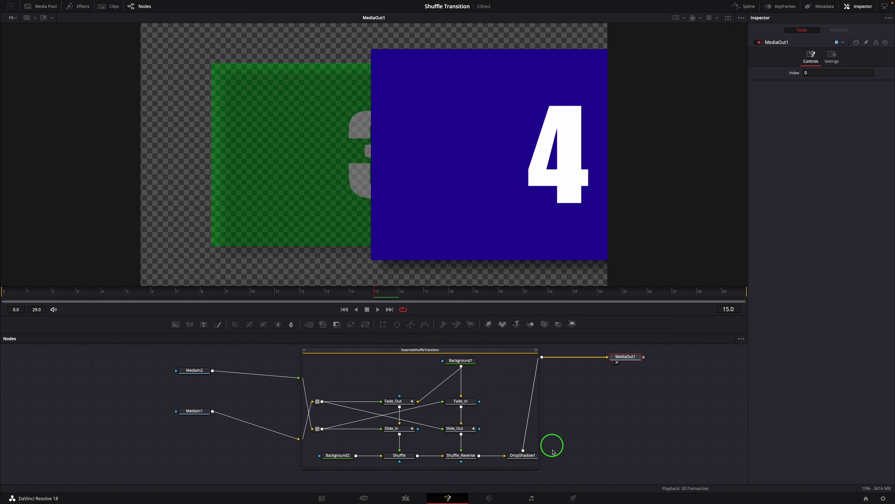
{"action": "left_click_drag", "start_coordinate": [540, 445], "coordinate": [594, 446]}
{"action": "left_click_drag", "start_coordinate": [184, 411], "coordinate": [182, 438]}
{"action": "mouse_move", "coordinate": [192, 366]}
{"action": "left_mouse_down"}
{"action": "mouse_move", "coordinate": [192, 379]}
{"action": "mouse_move", "coordinate": [192, 367]}
{"action": "left_mouse_up"}
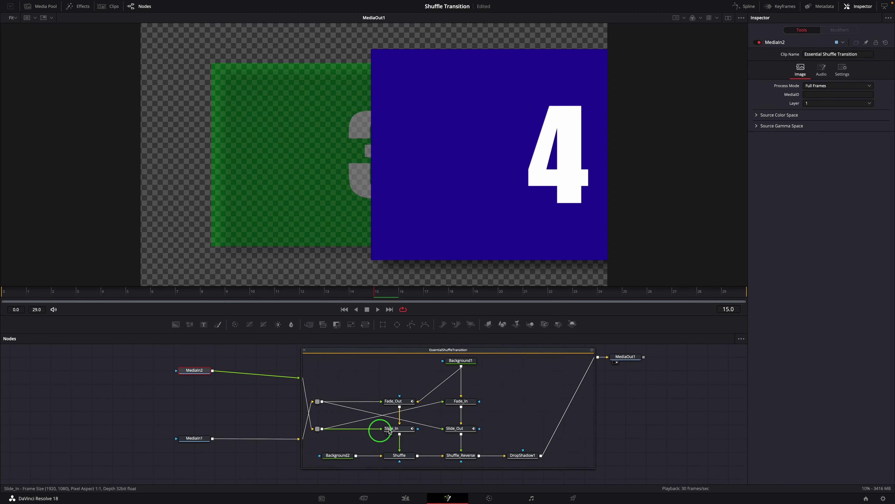
Inspect the group's nodes: Slide_In, Slide_Out, Shuffle_Reverse, DropShadow1 and others
{"action": "left_click", "coordinate": [466, 456]}
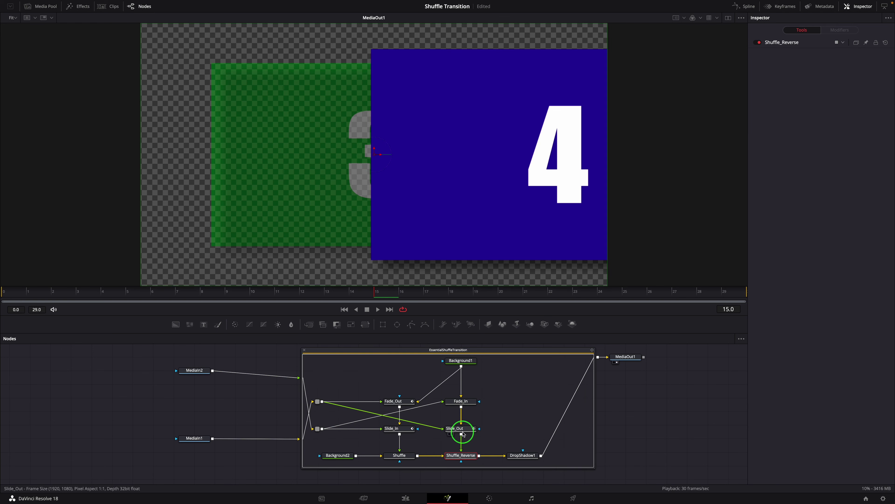
{"action": "left_click", "coordinate": [458, 428]}
{"action": "left_click", "coordinate": [465, 401]}
{"action": "left_click", "coordinate": [520, 455]}
{"action": "left_click", "coordinate": [399, 455]}
{"action": "left_click", "coordinate": [533, 458]}
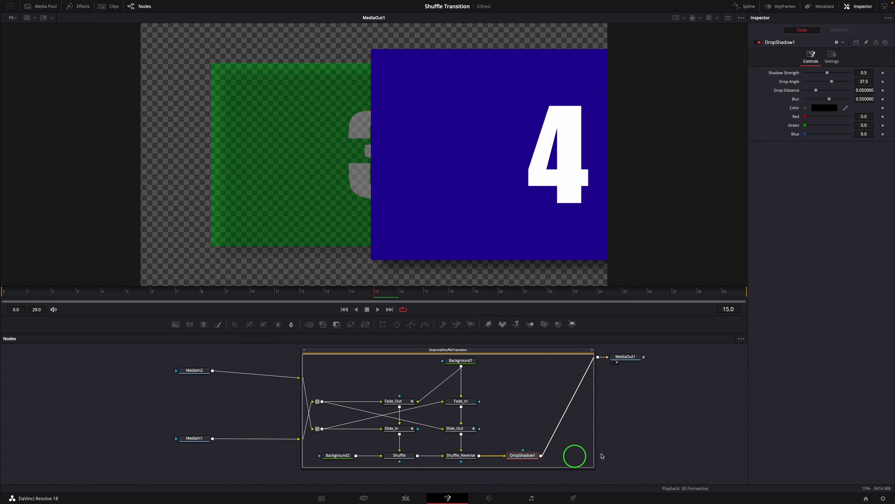